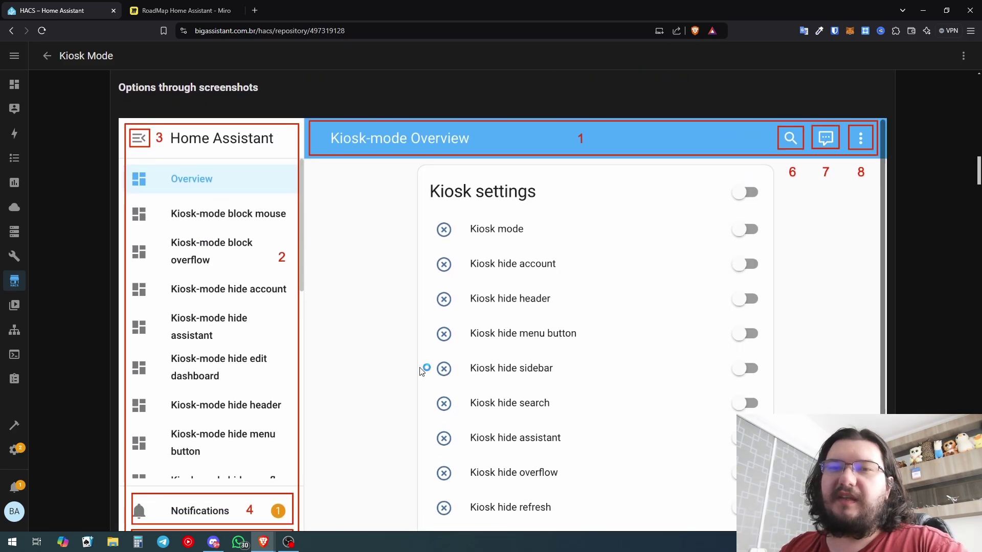
Scroll the Kiosk Mode README past the overflow and more-info dialog images to Conditional Lovelace Config
scroll(417, 128, down, 1)
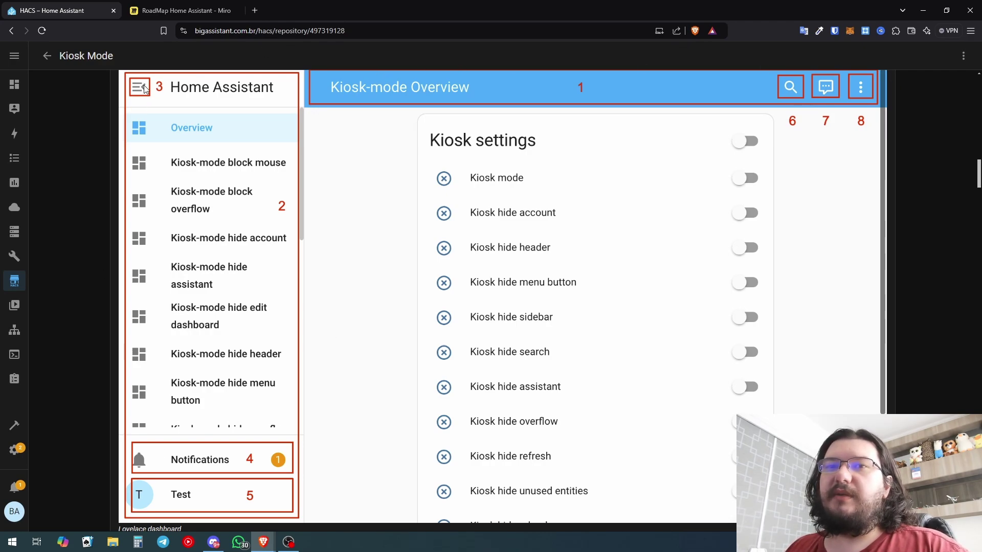
scroll(153, 230, down, 2)
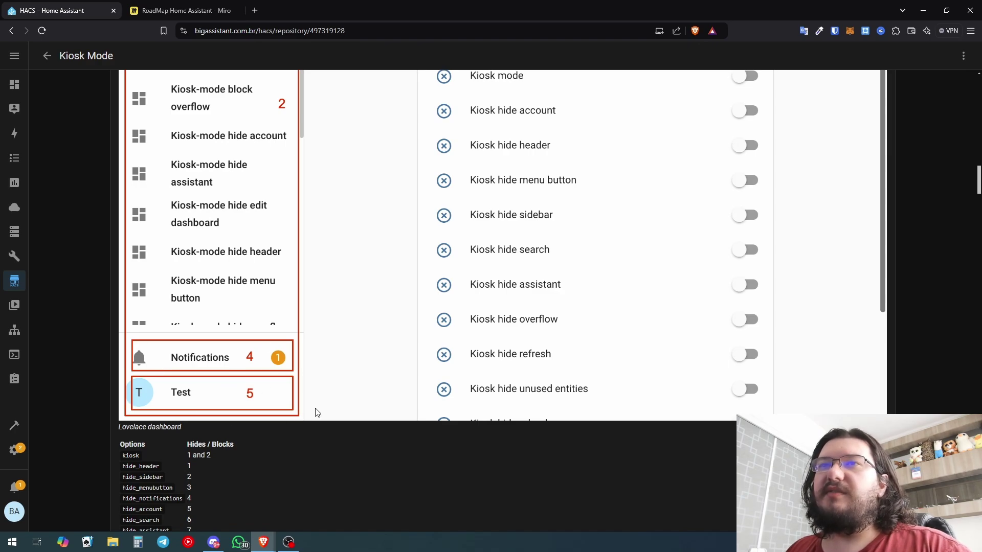
scroll(796, 98, up, 2)
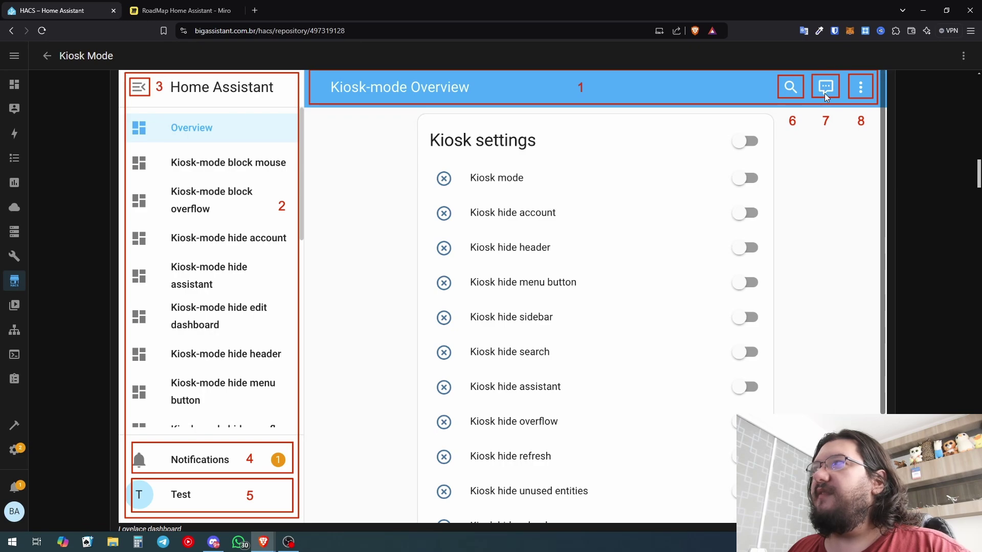
scroll(324, 147, down, 10)
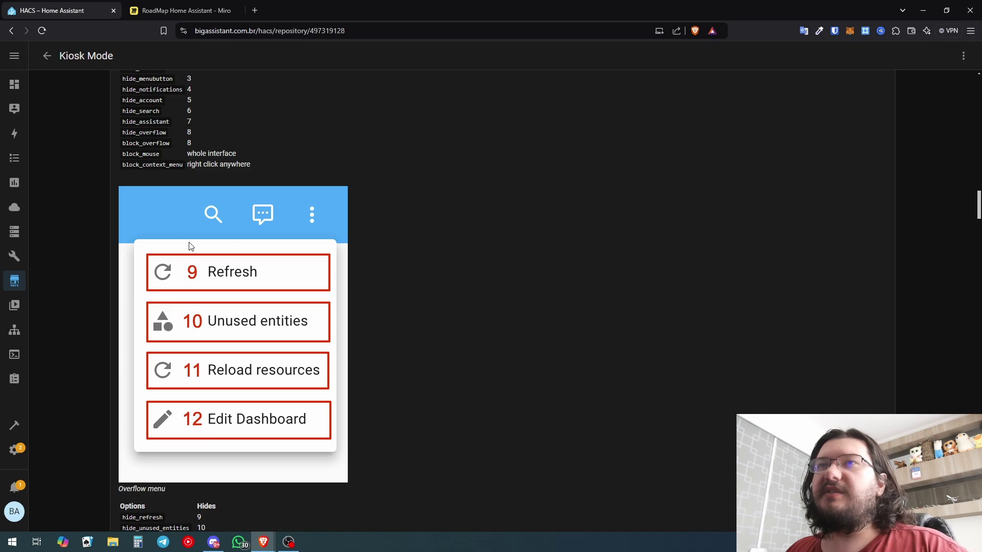
scroll(210, 359, down, 1)
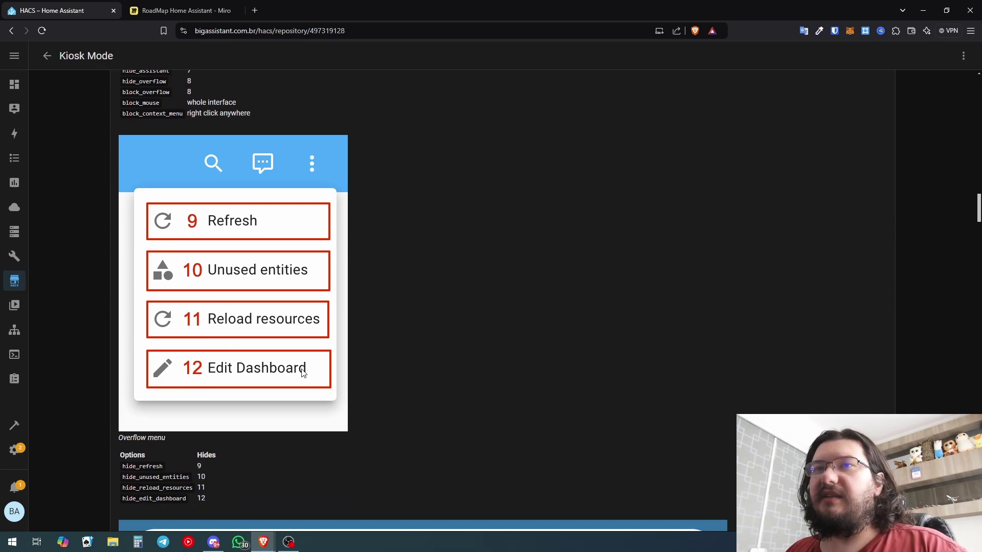
scroll(301, 369, down, 7)
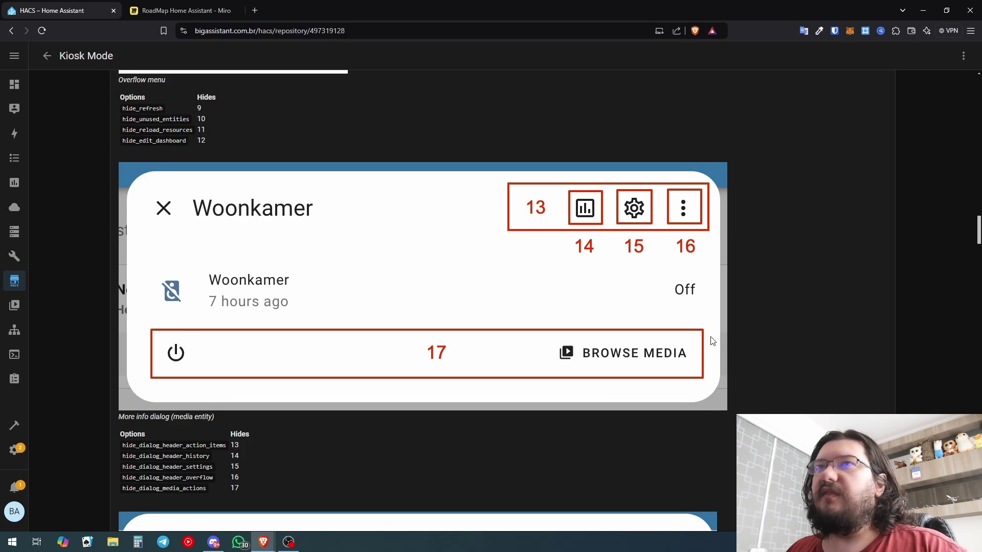
scroll(385, 274, down, 10)
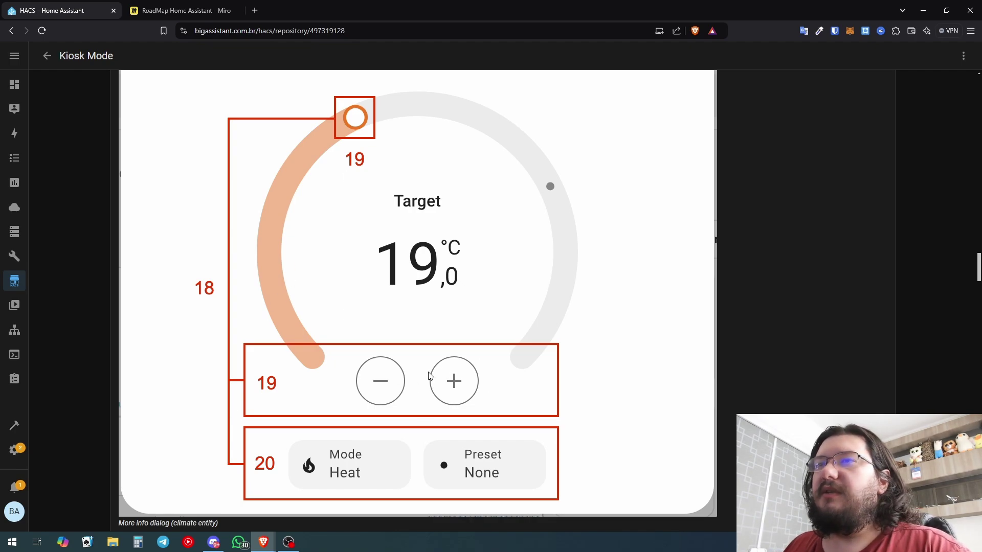
scroll(429, 377, down, 2)
scroll(401, 300, down, 10)
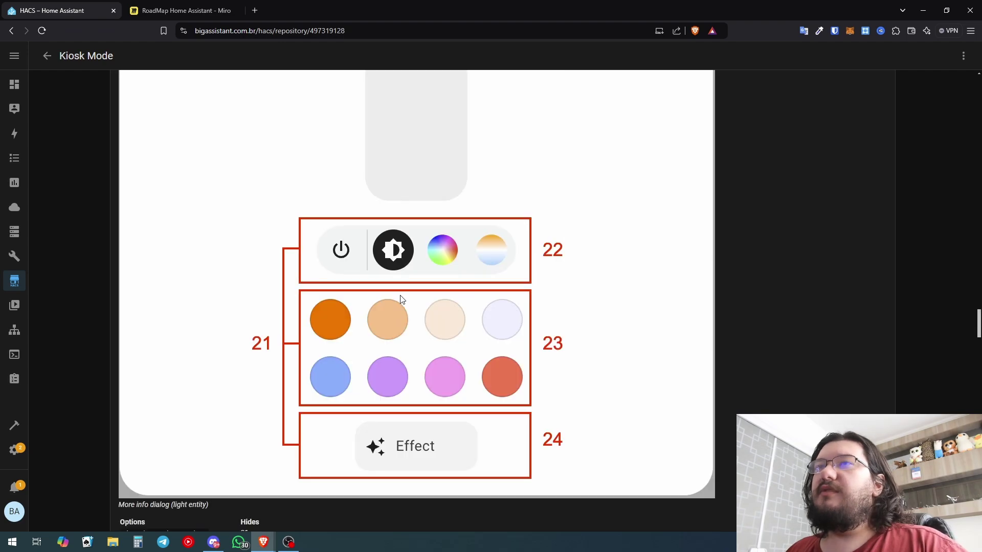
scroll(409, 307, down, 2)
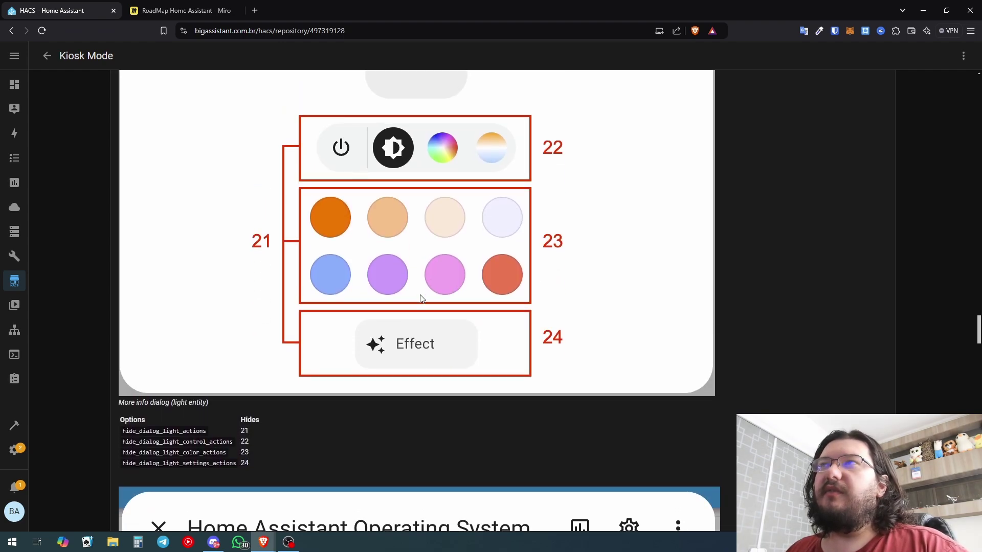
scroll(418, 383, up, 1)
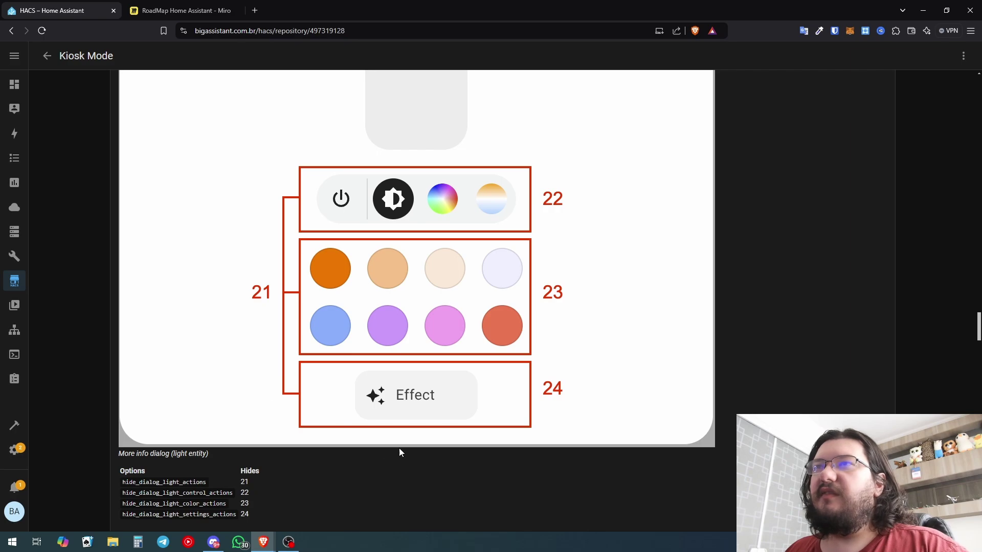
scroll(399, 452, down, 9)
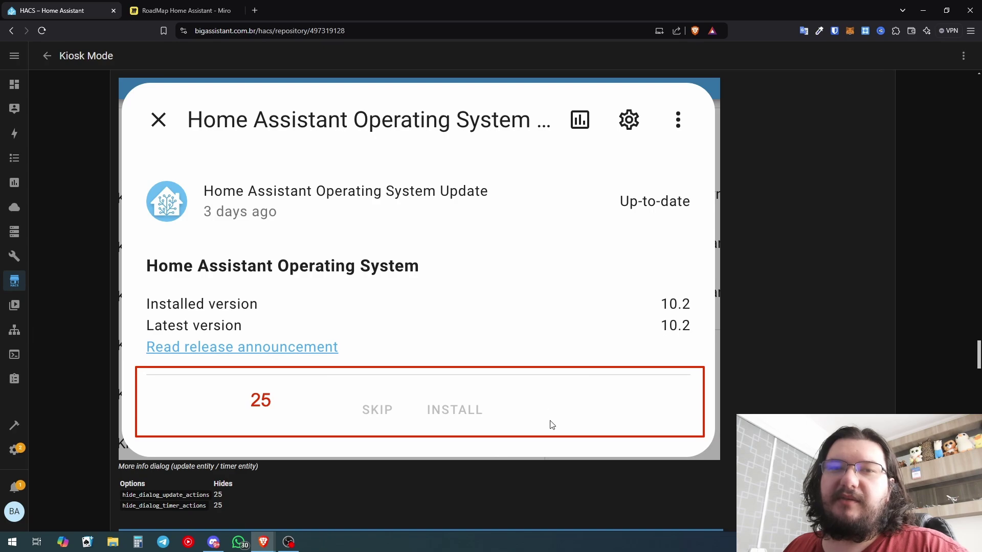
scroll(408, 313, down, 14)
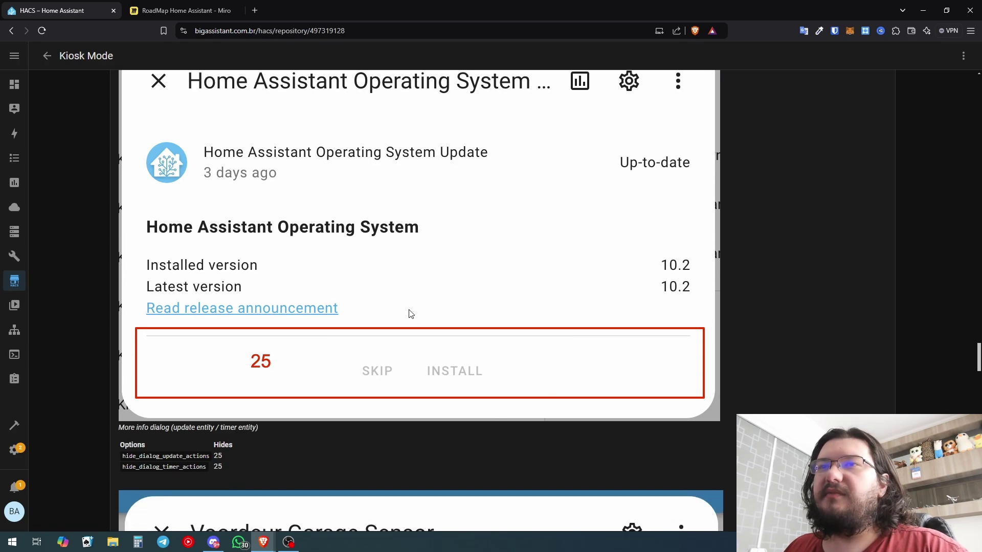
scroll(360, 280, up, 4)
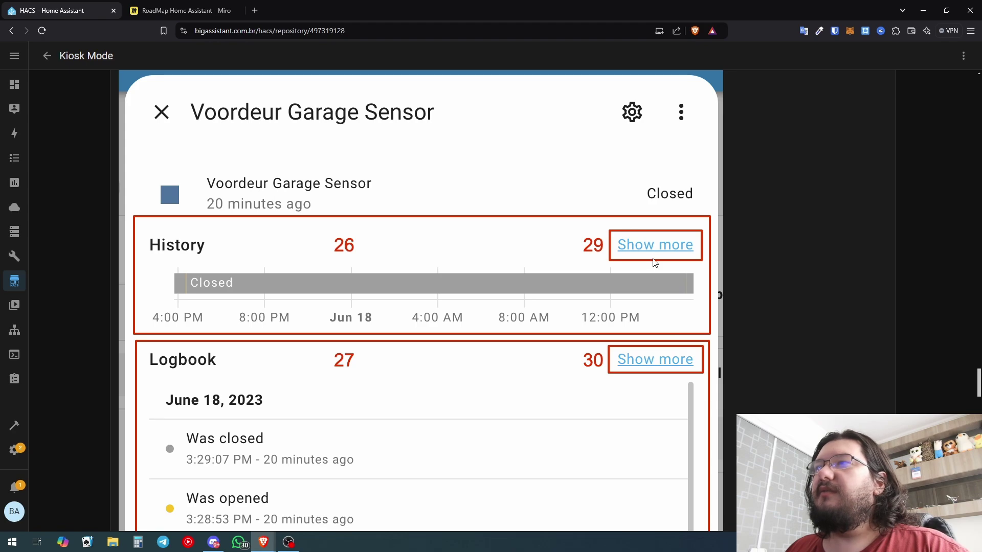
scroll(619, 240, down, 3)
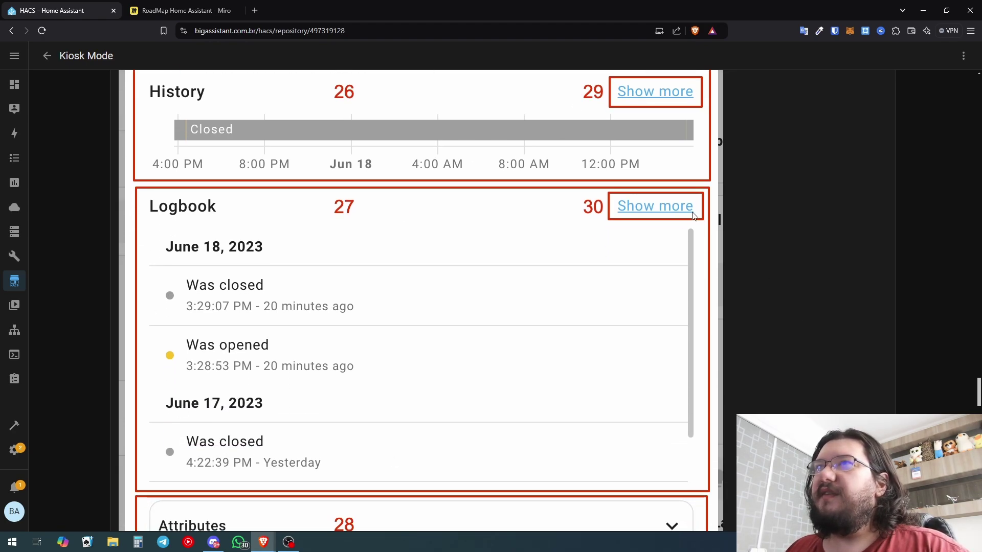
scroll(525, 209, down, 3)
scroll(335, 391, down, 7)
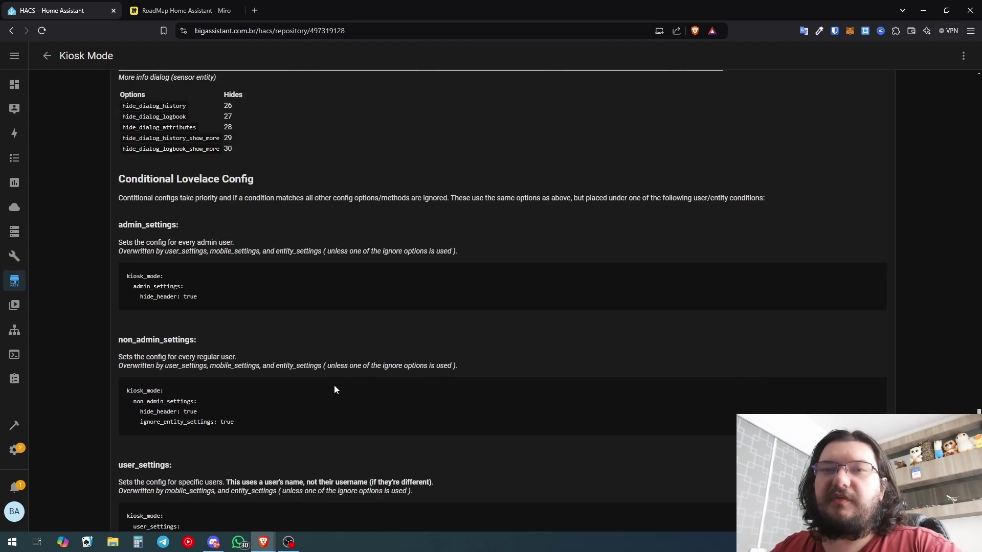
Highlight the admin_settings example and its hide_header: true line
drag(126, 273, 196, 289)
click(197, 290)
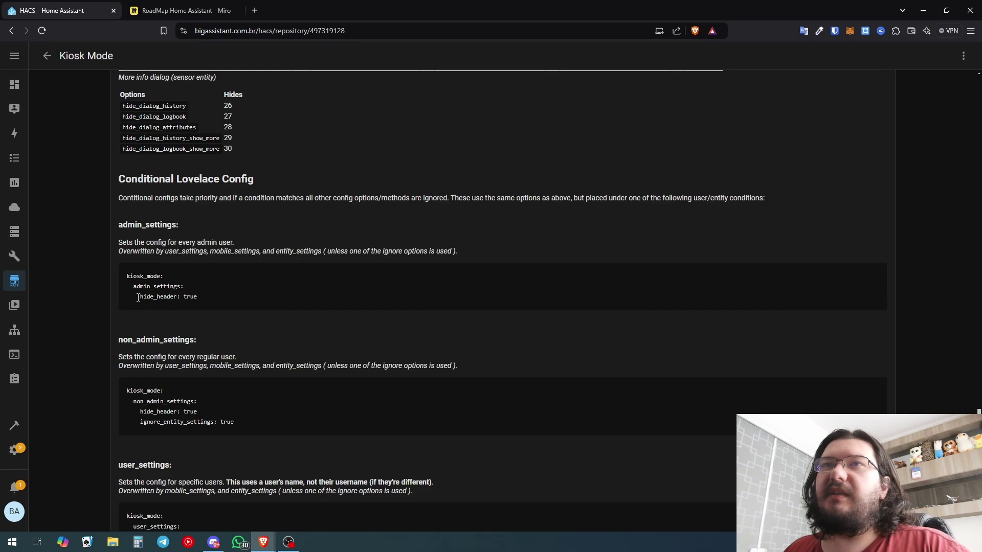
drag(137, 298, 195, 298)
click(198, 298)
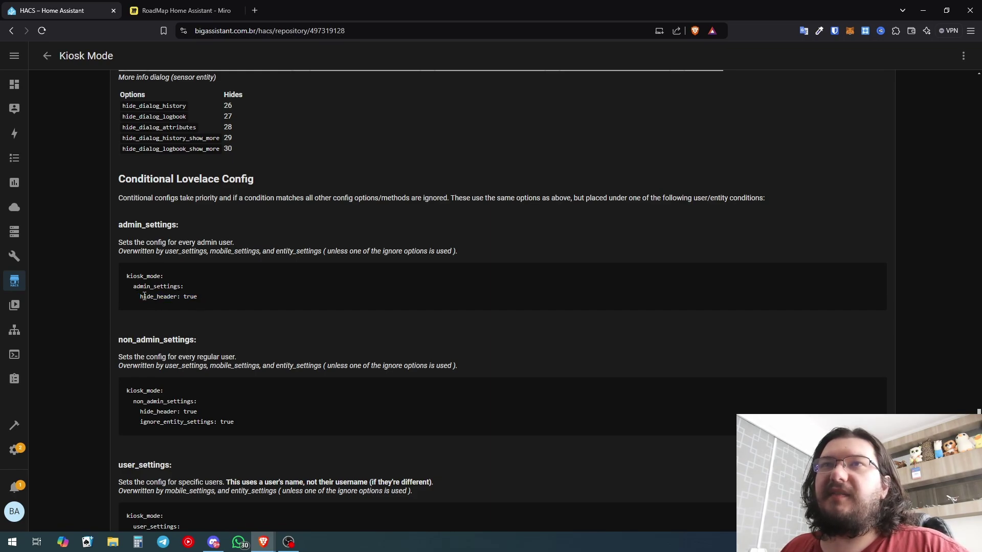
mouse_move(138, 297)
mouse_down()
mouse_move(209, 311)
mouse_move(162, 288)
mouse_move(126, 291)
mouse_up()
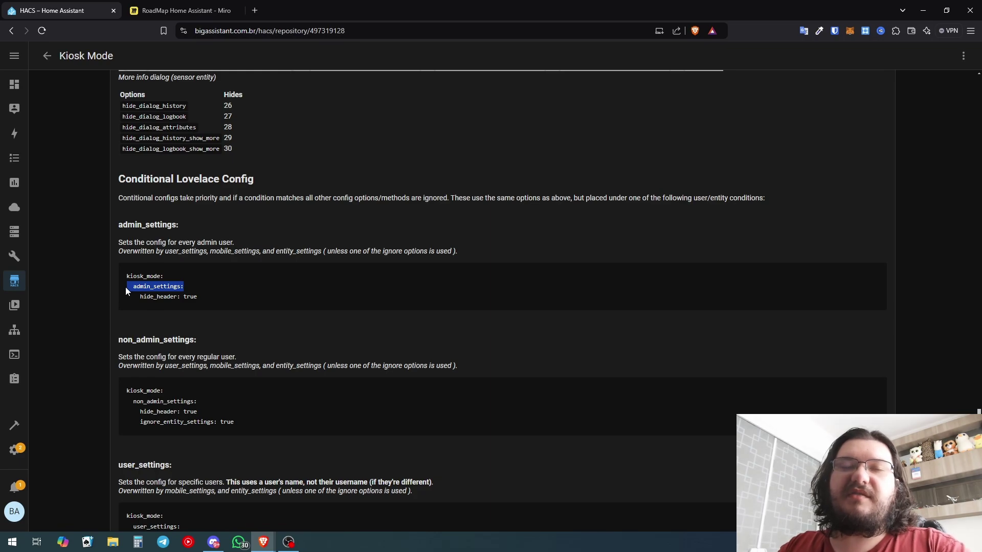
drag(136, 297, 197, 299)
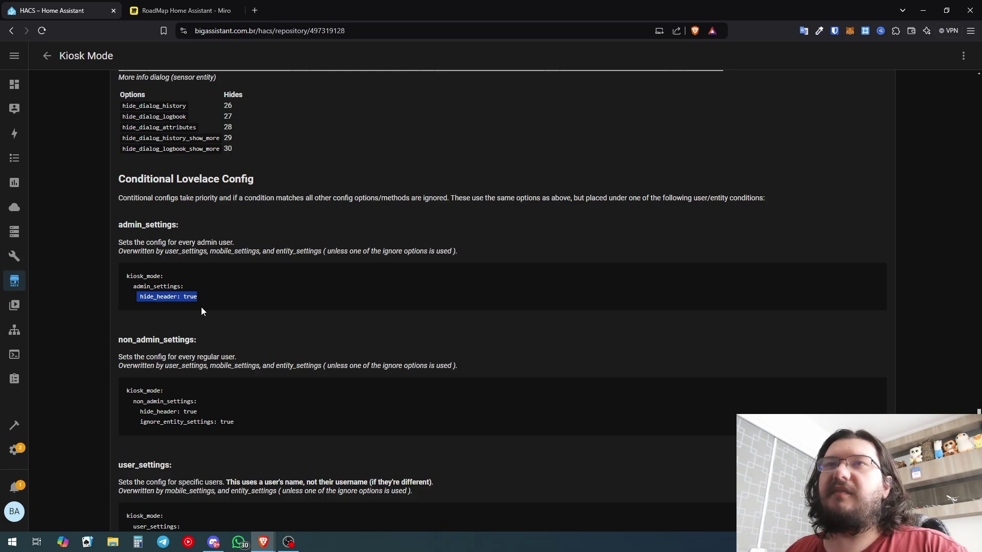
Highlight the non_admin_settings key and its lines in the next example
scroll(210, 327, down, 2)
drag(137, 307, 245, 328)
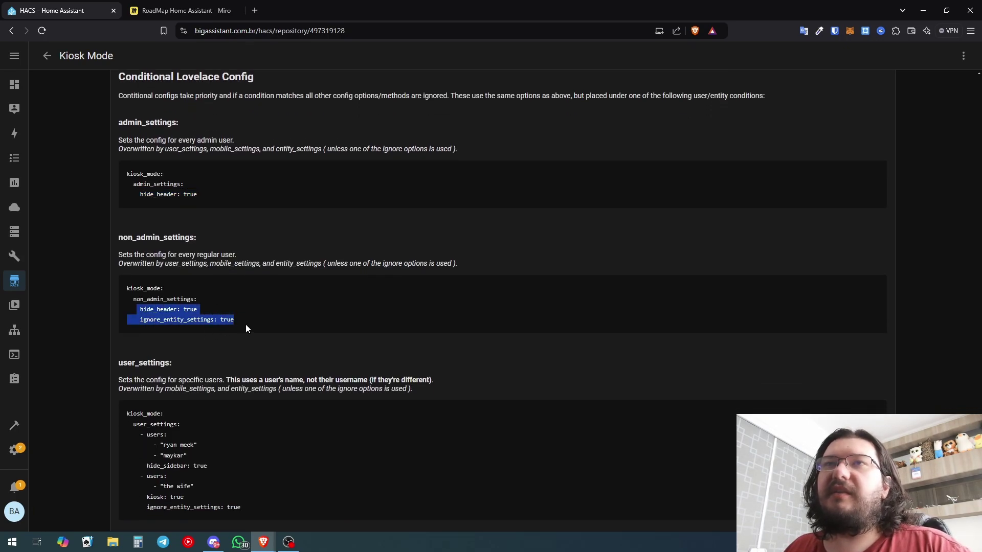
drag(136, 299, 203, 305)
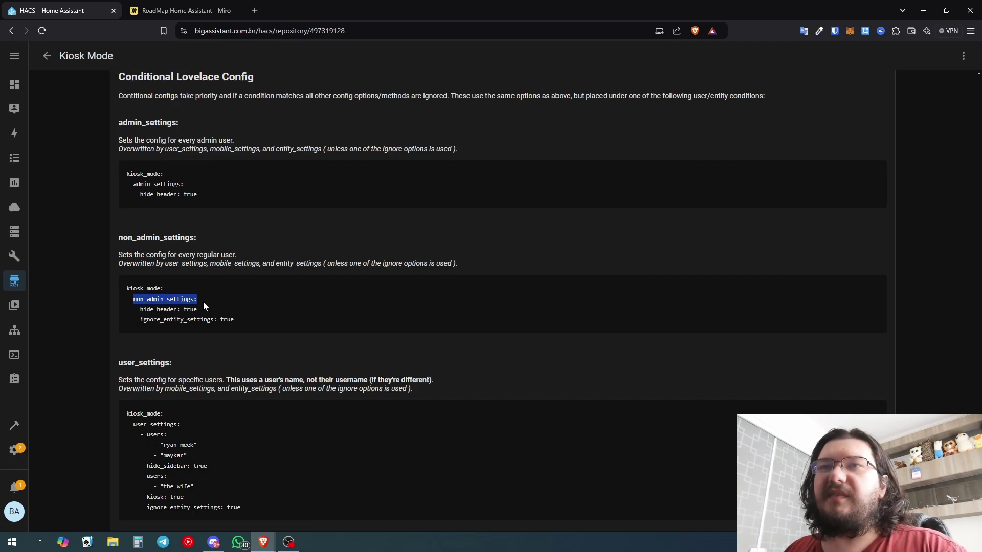
scroll(203, 301, down, 4)
click(207, 254)
drag(146, 261, 228, 270)
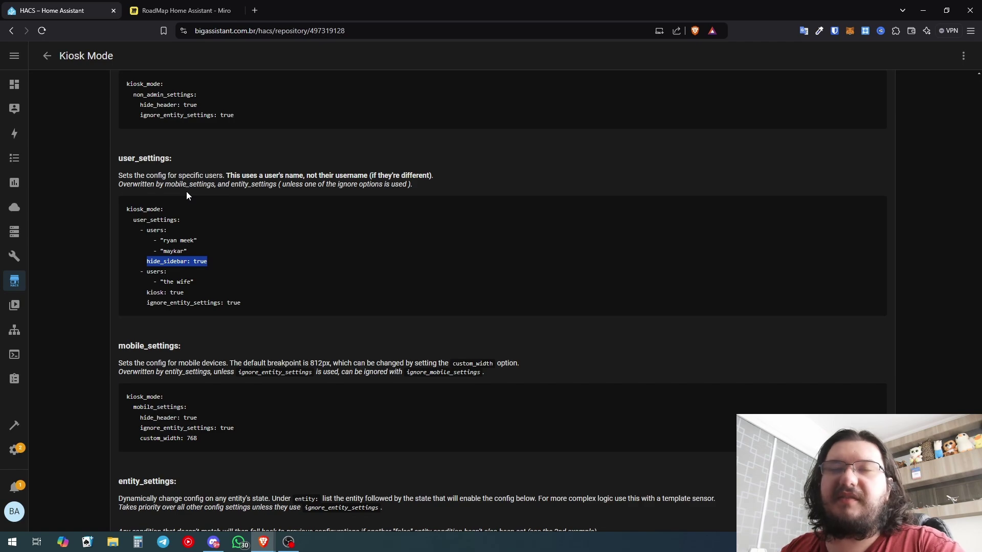
Highlight the mobile_settings example and input_boolean.hide_sidebar condition, reaching the Query Strings section
scroll(182, 179, down, 4)
drag(132, 202, 188, 203)
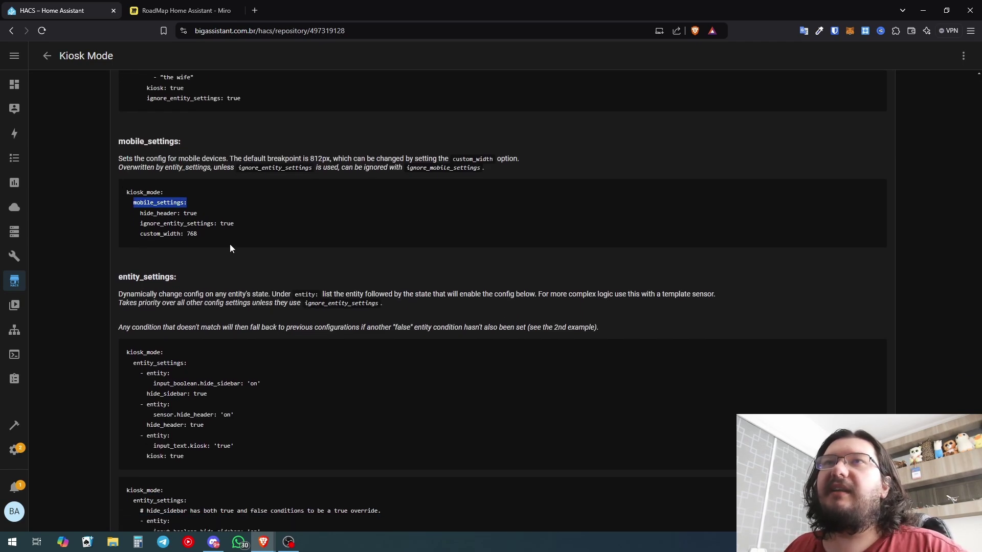
drag(235, 225, 133, 216)
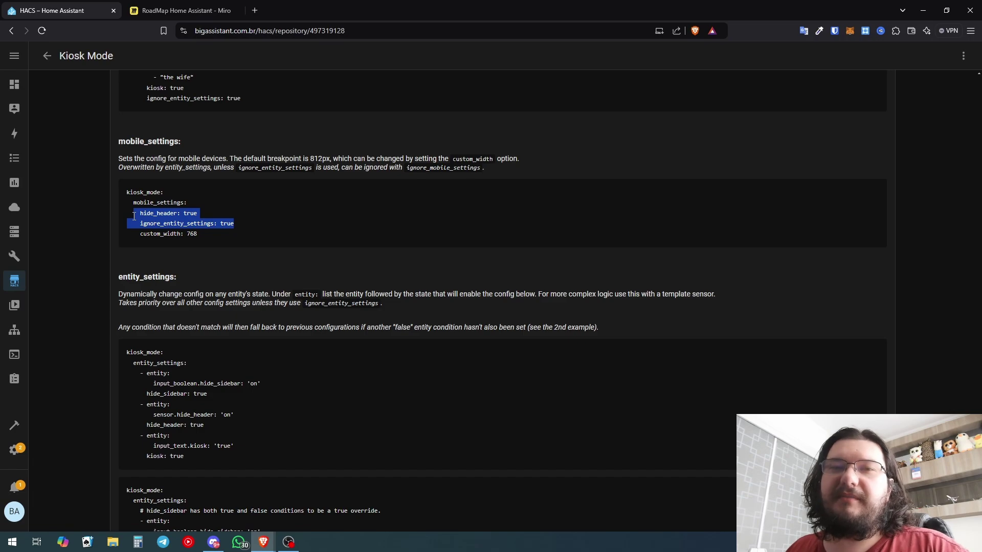
click(134, 217)
scroll(290, 127, down, 4)
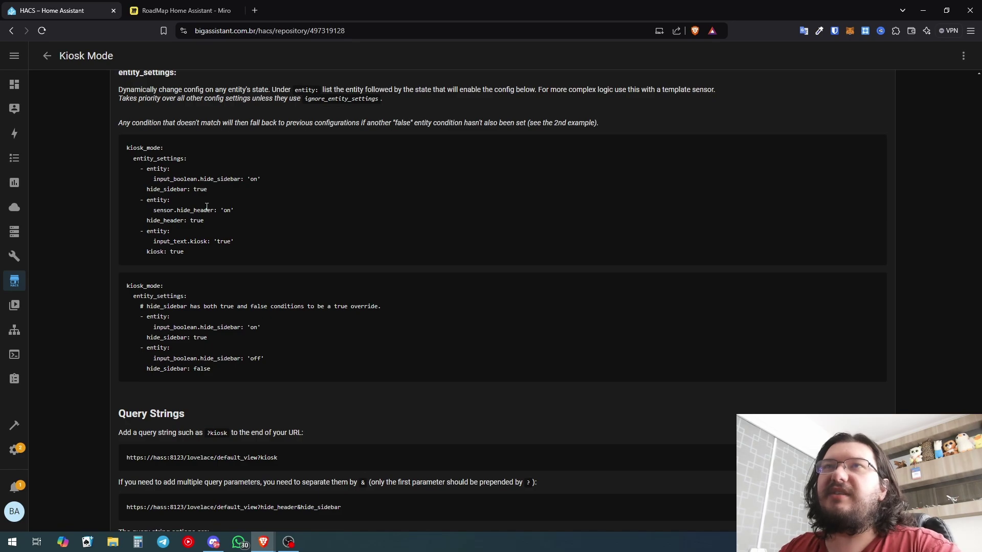
drag(147, 179, 249, 179)
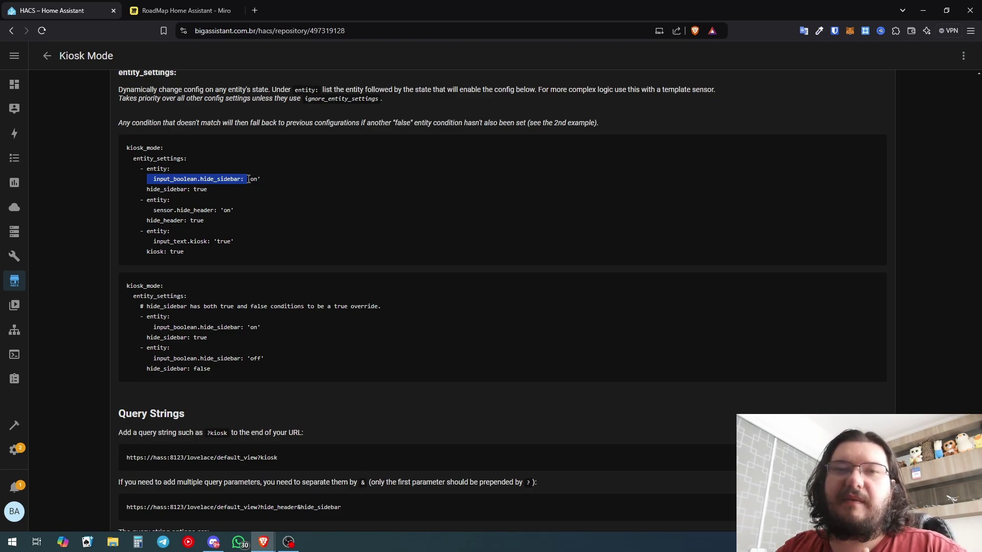
scroll(267, 215, down, 6)
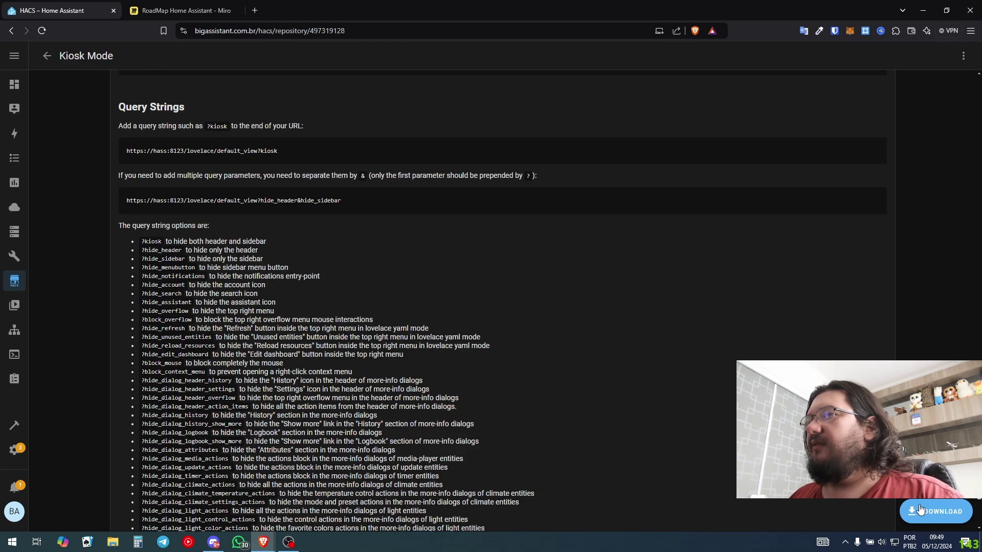
Download the Kiosk Mode integration version v6.4.0 and reload the browser
click(936, 511)
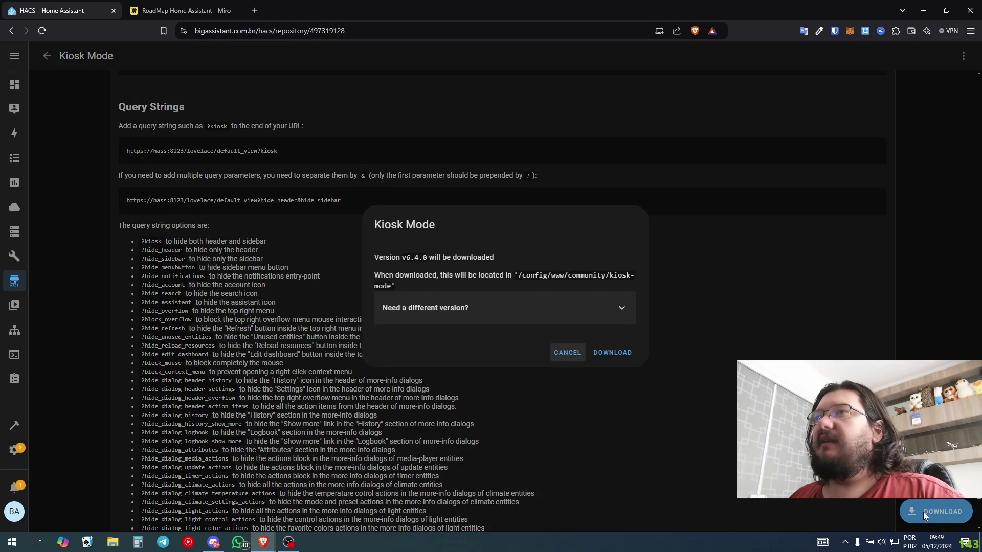
click(617, 353)
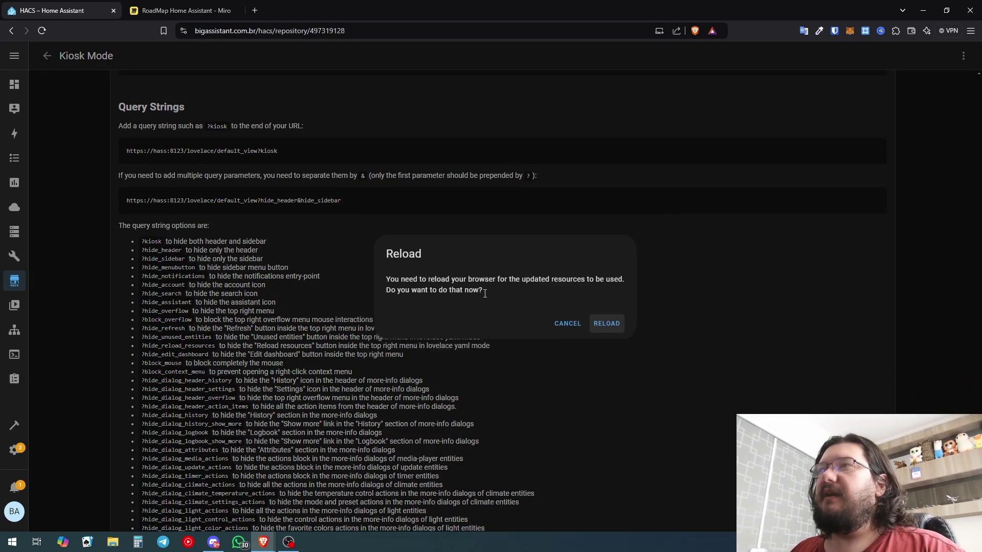
click(607, 324)
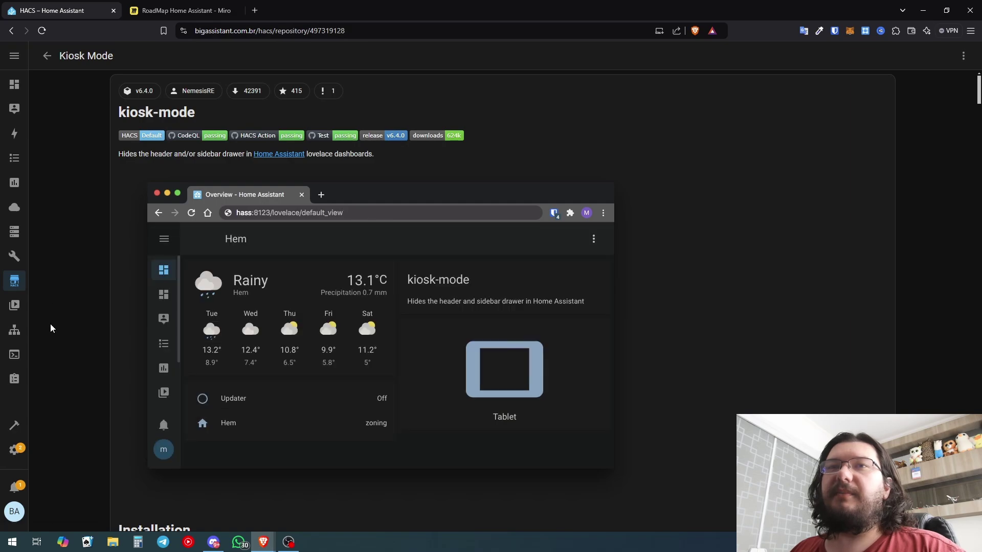
Look at the Pessoas page in Settings, then return to Visão geral
click(16, 450)
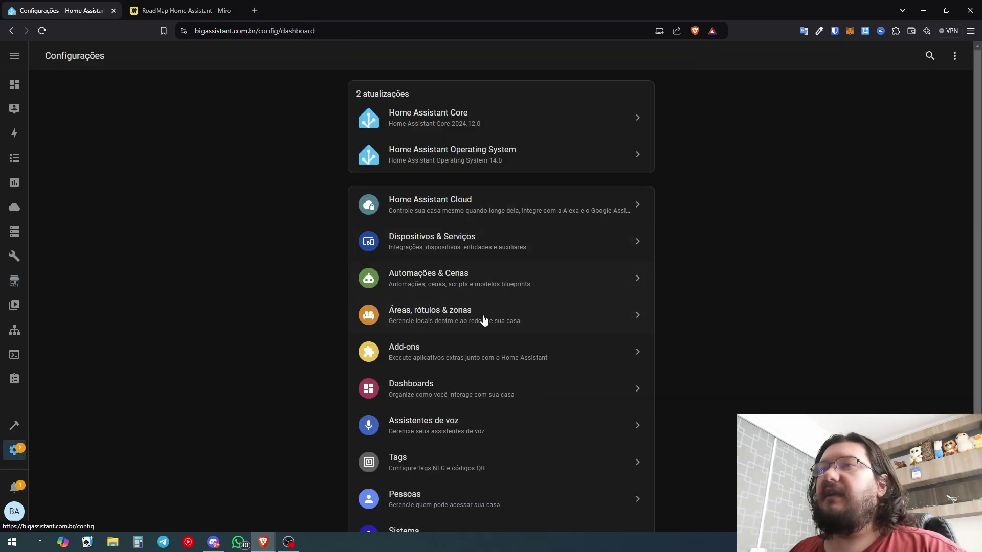
click(481, 496)
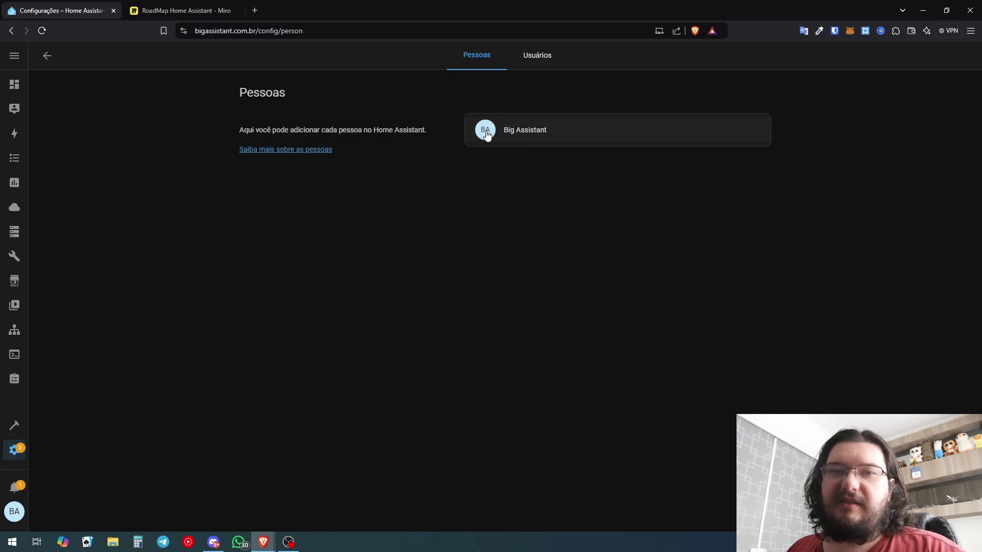
click(14, 85)
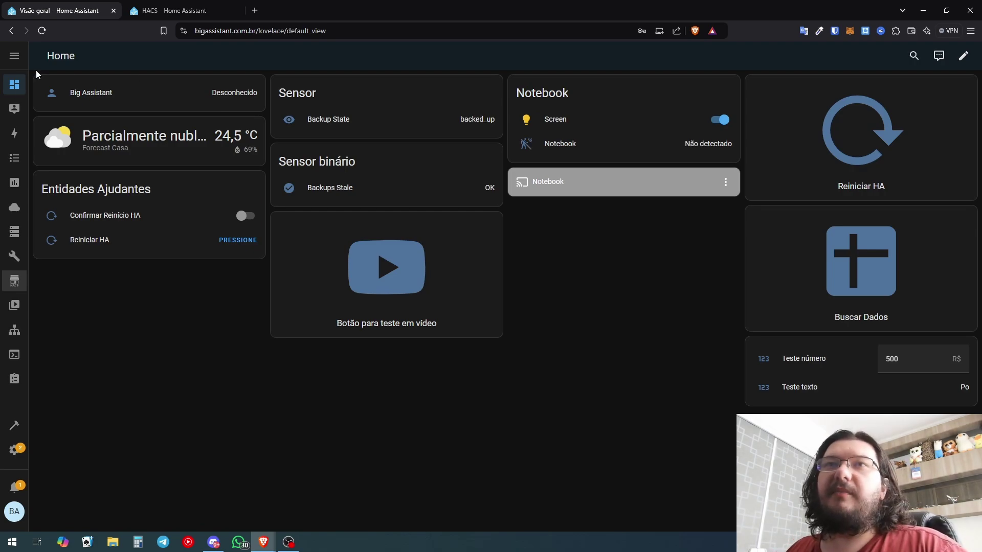
Open the Home dashboard's Editor de configuração RAW from edit mode
click(962, 56)
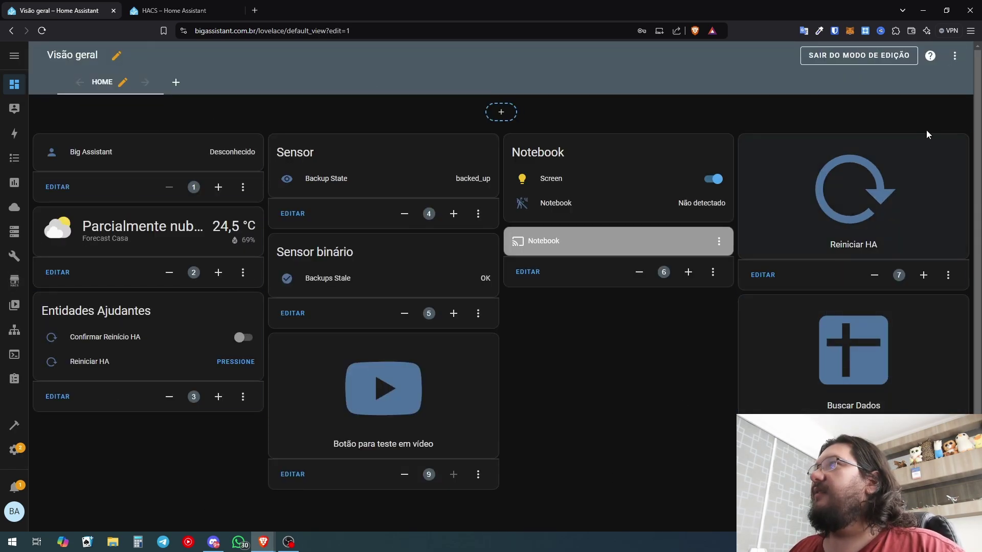
click(965, 56)
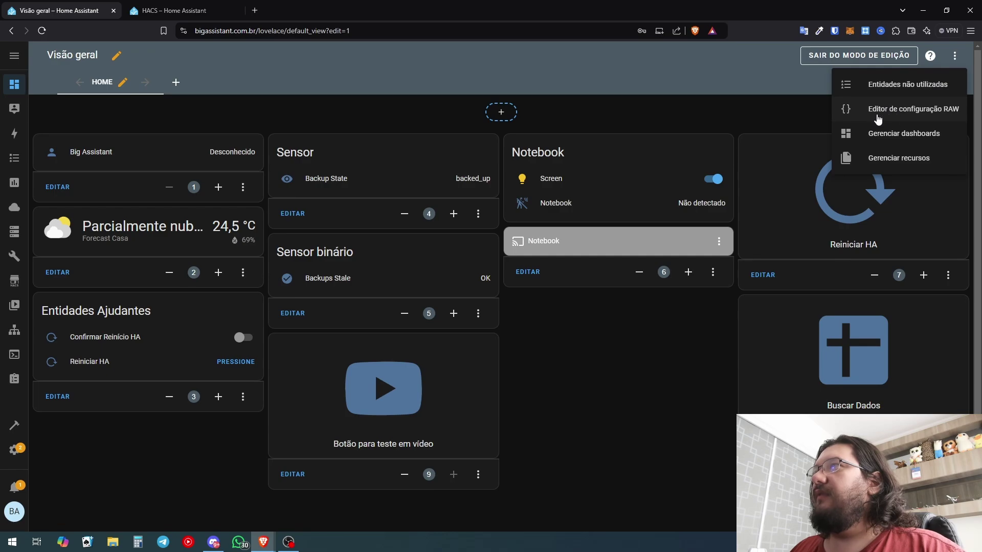
click(921, 110)
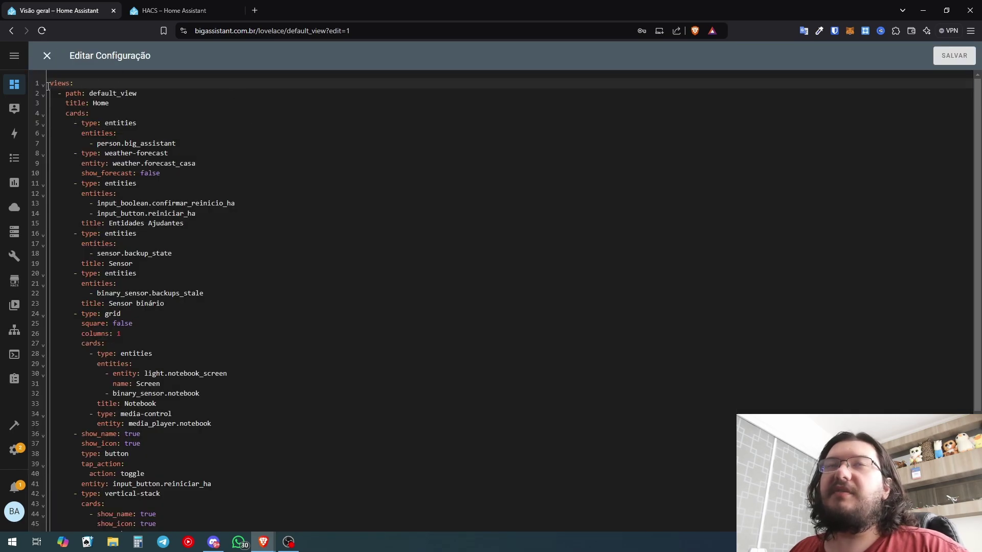
Add a kiosk_mode: line above views in the raw YAML
key(Return)
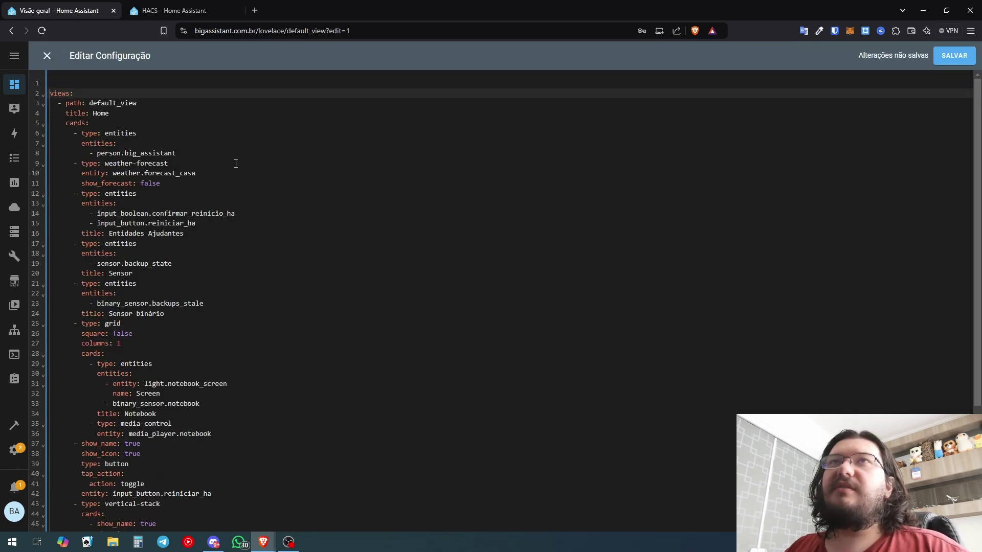
key(Up)
text(kiosk_mode:)
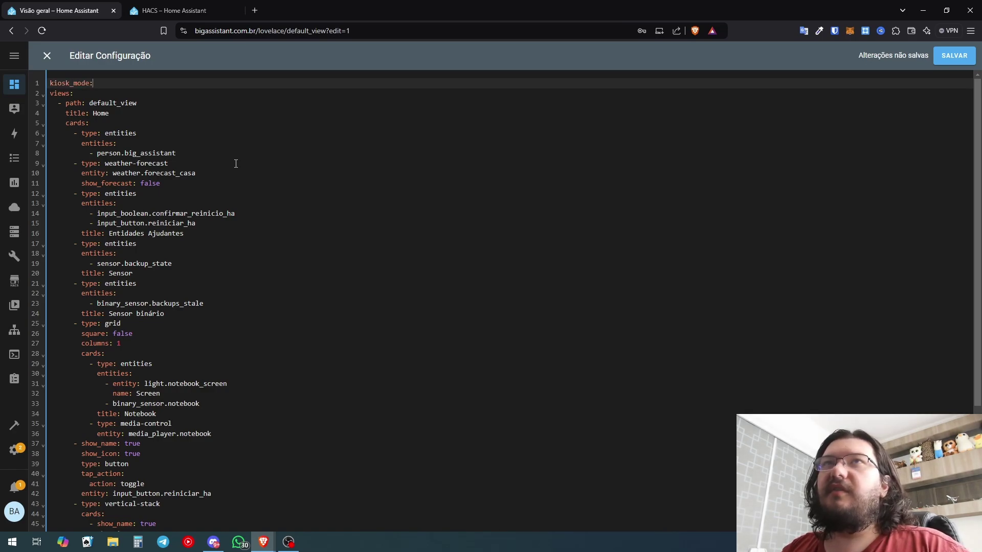
key(Return)
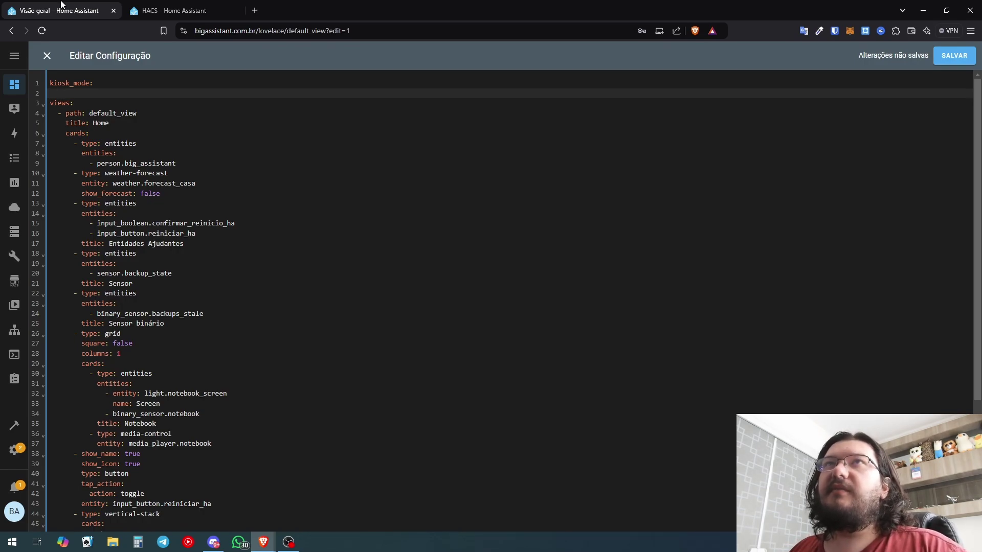
key(ctrl+Tab)
Copy non_admin_settings from the docs and paste it under kiosk_mode
scroll(223, 207, down, 20)
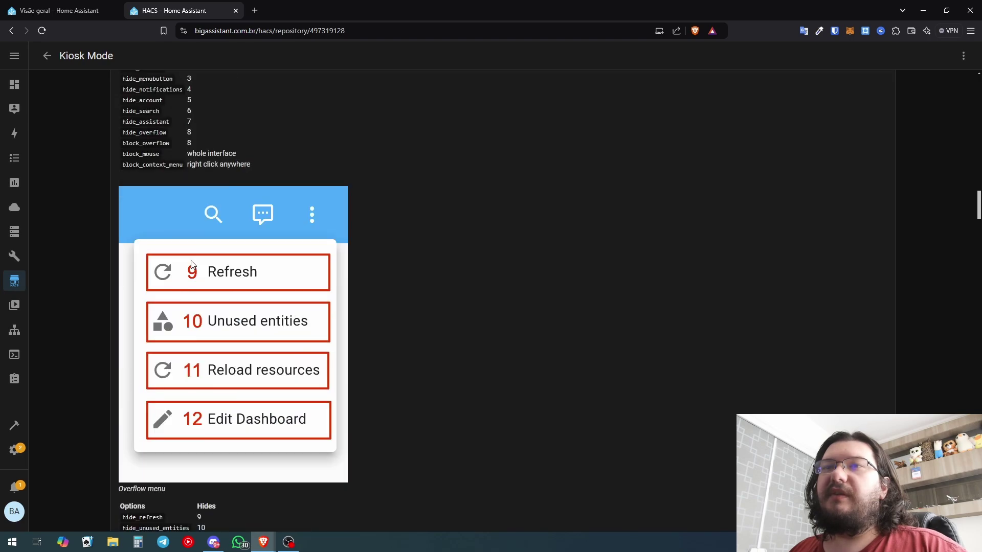
scroll(147, 284, down, 20)
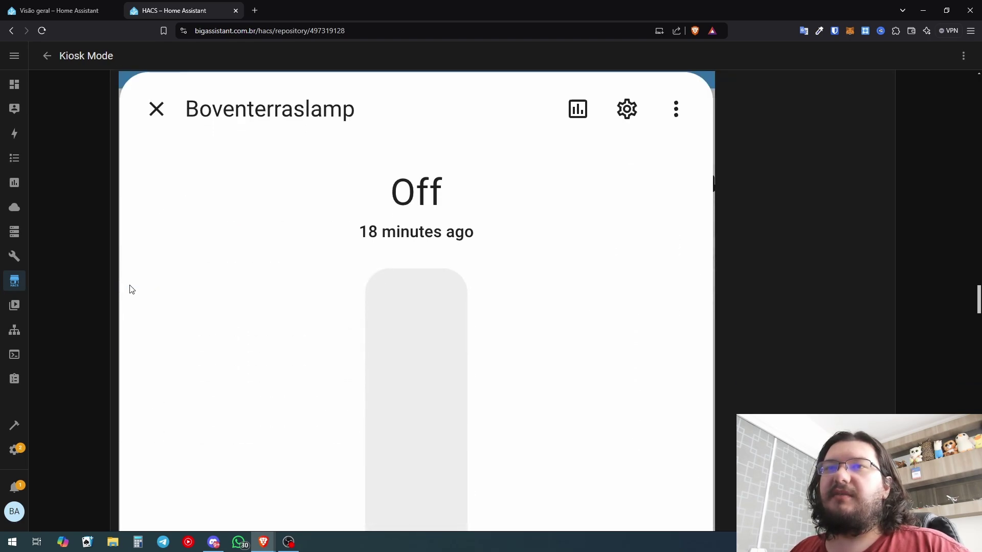
scroll(135, 269, up, 1)
drag(185, 197, 136, 200)
key(ctrl+c)
key(ctrl+shift+Tab)
key(ctrl+v)
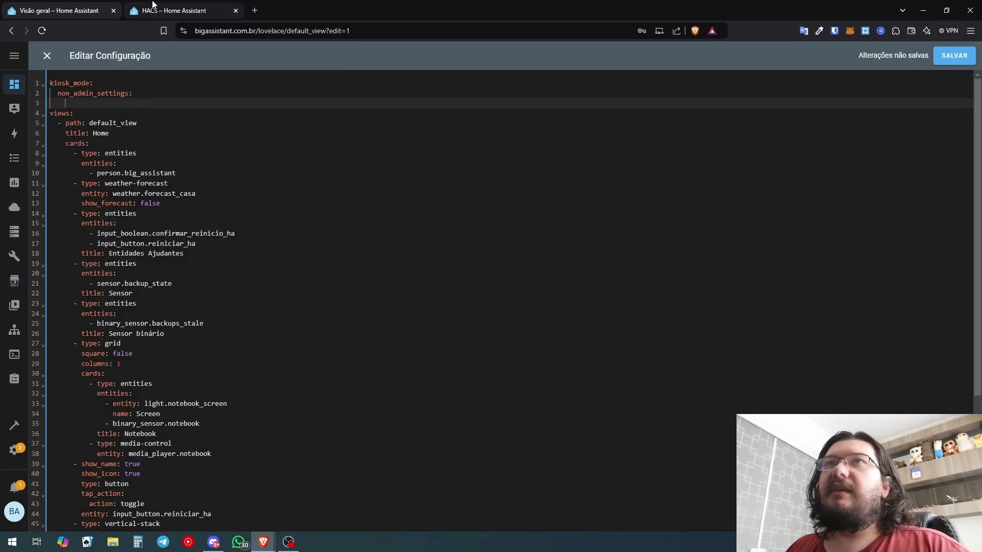
Browse the Kiosk Mode documentation for the hide_sidebar option
click(152, 9)
scroll(238, 427, up, 10)
scroll(205, 420, up, 15)
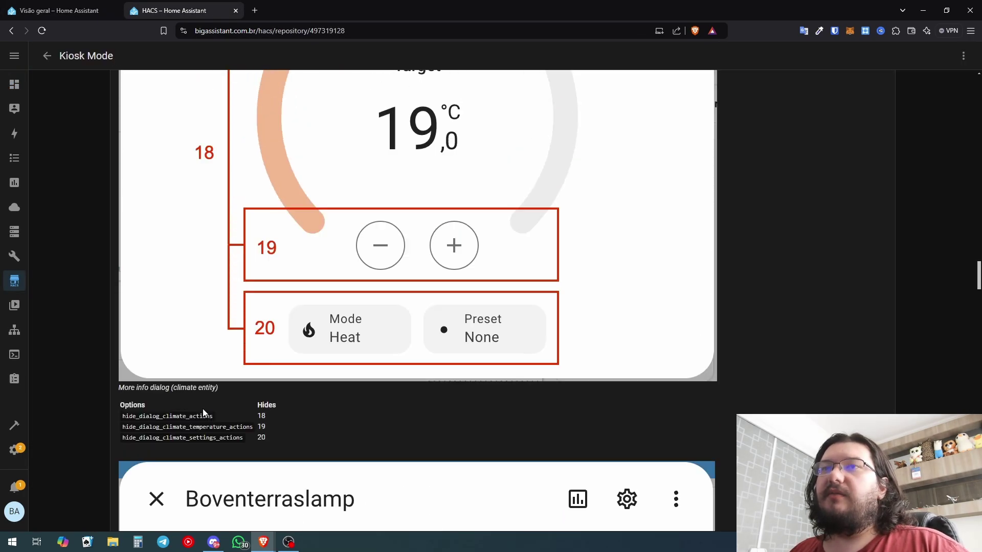
scroll(201, 427, up, 7)
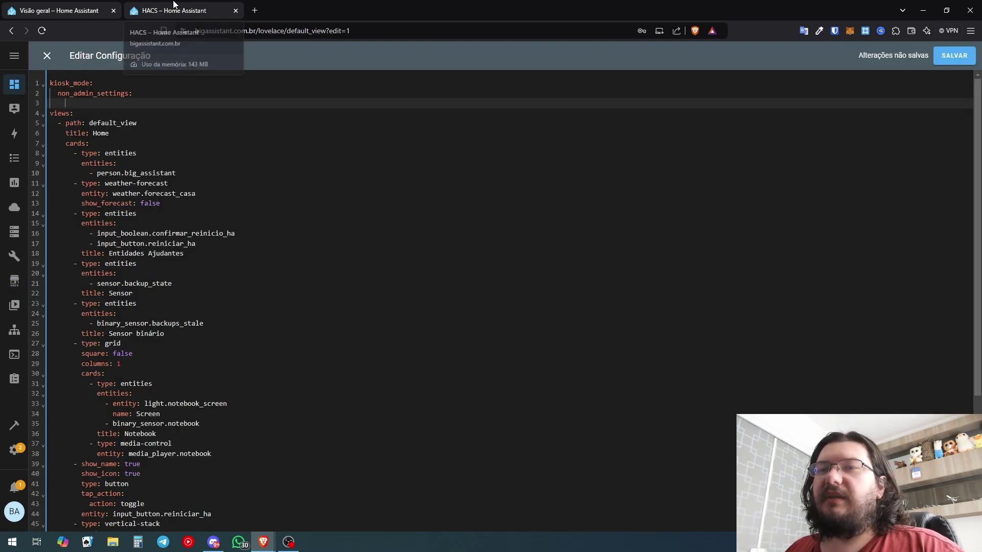
click(173, 4)
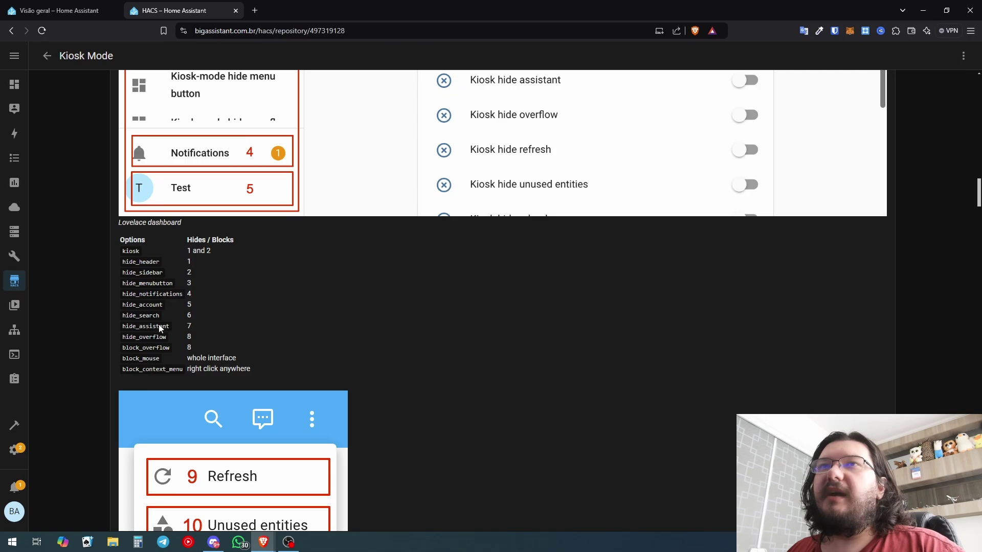
scroll(358, 245, up, 7)
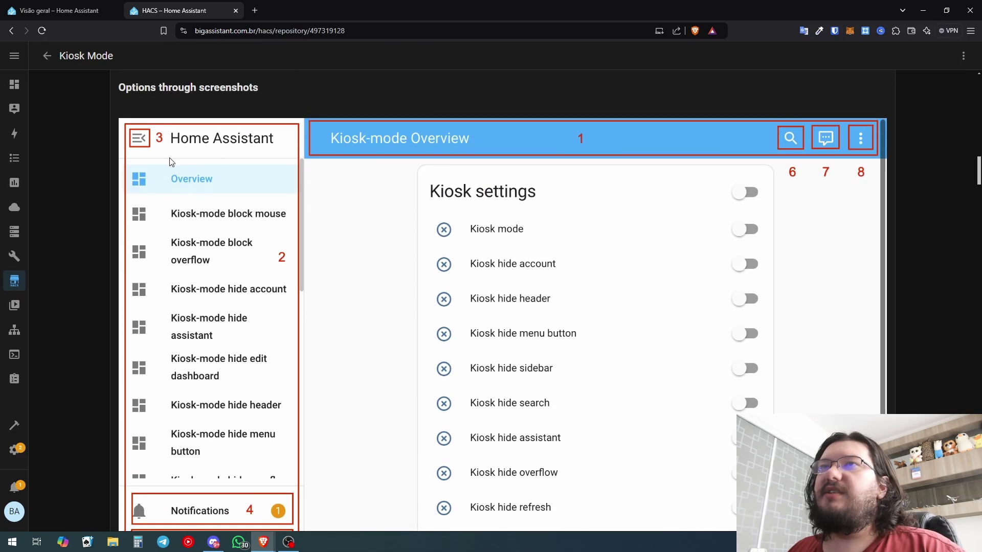
scroll(335, 139, down, 1)
scroll(335, 139, down, 2)
Add hide_sidebar: true under non_admin_settings
drag(163, 476, 125, 477)
key(ctrl+c)
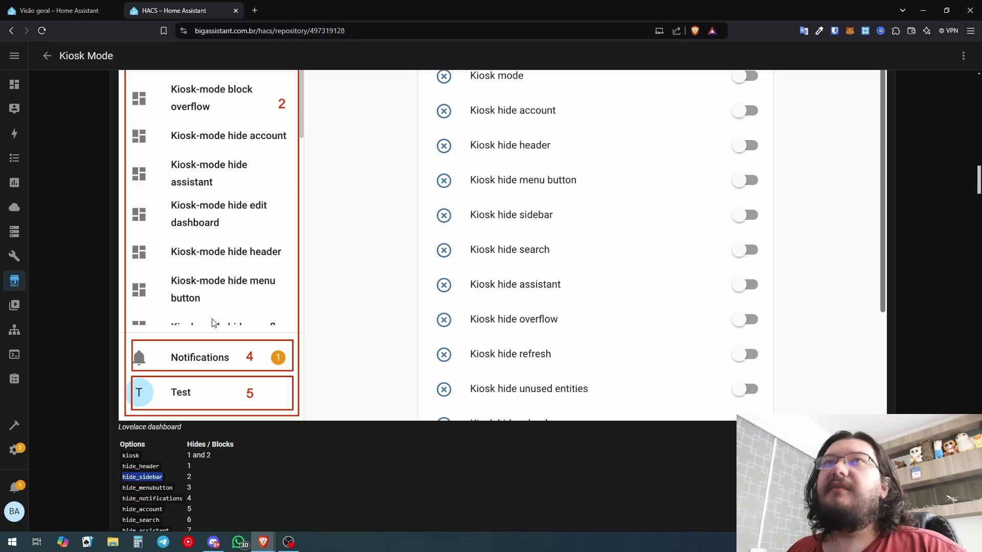
key(ctrl+shift+Tab)
key(ctrl+v)
text(: true)
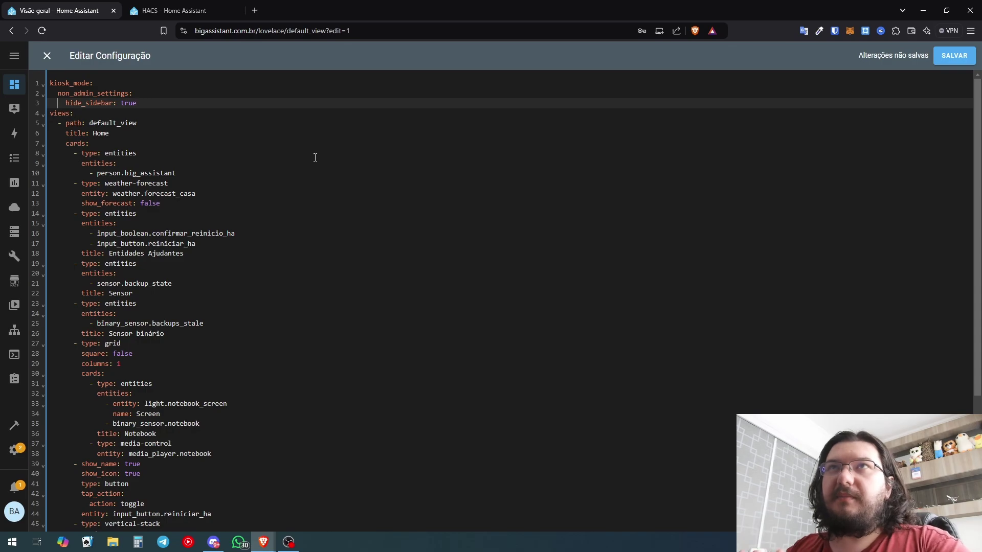
key(Return)
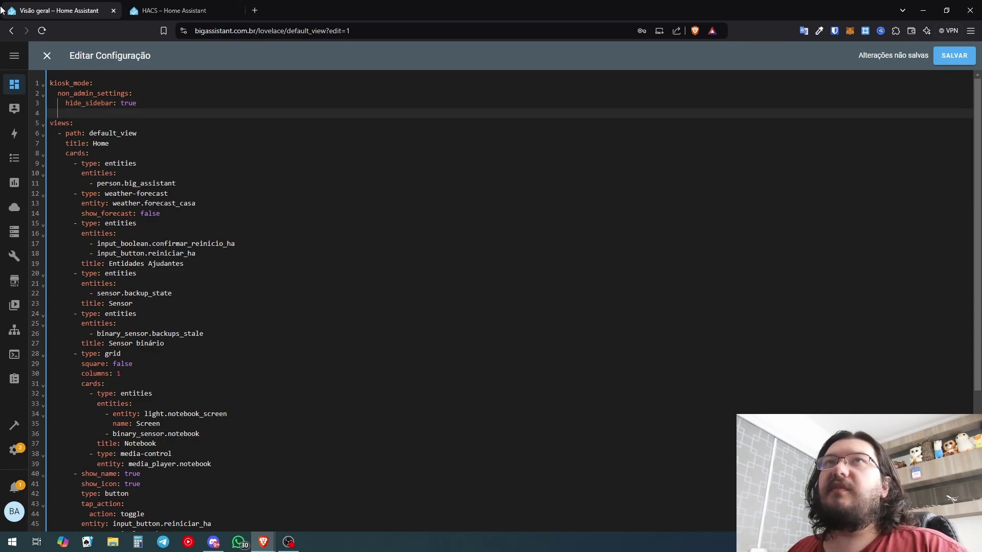
Add hide_search: true on line 4 of the YAML
key(ctrl+Tab)
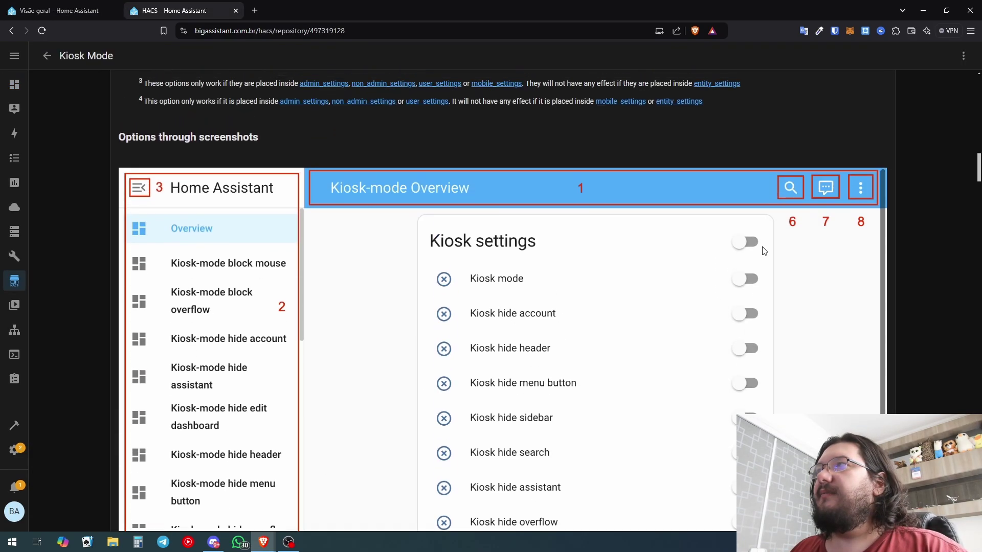
scroll(143, 205, down, 6)
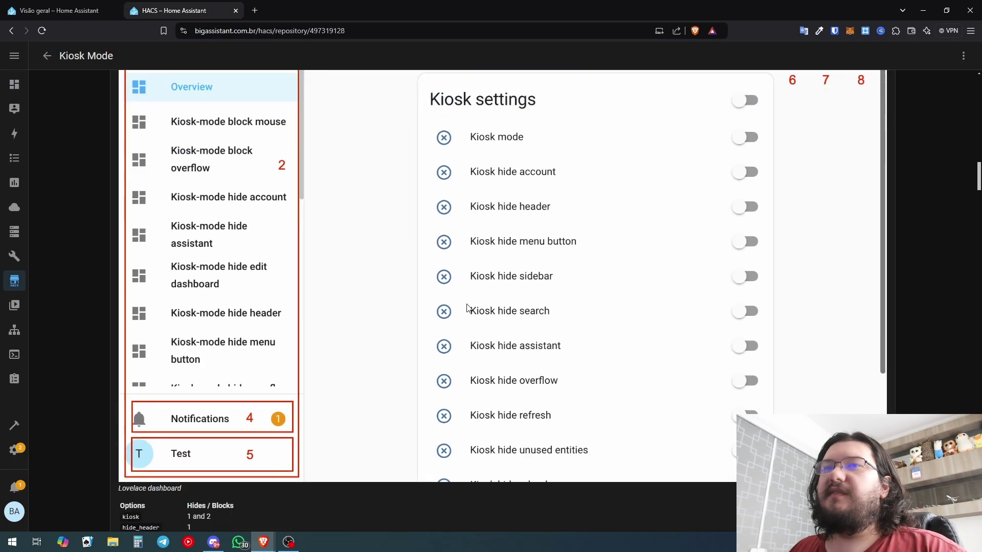
click(110, 5)
key(ctrl+v)
text(: true)
key(Return)
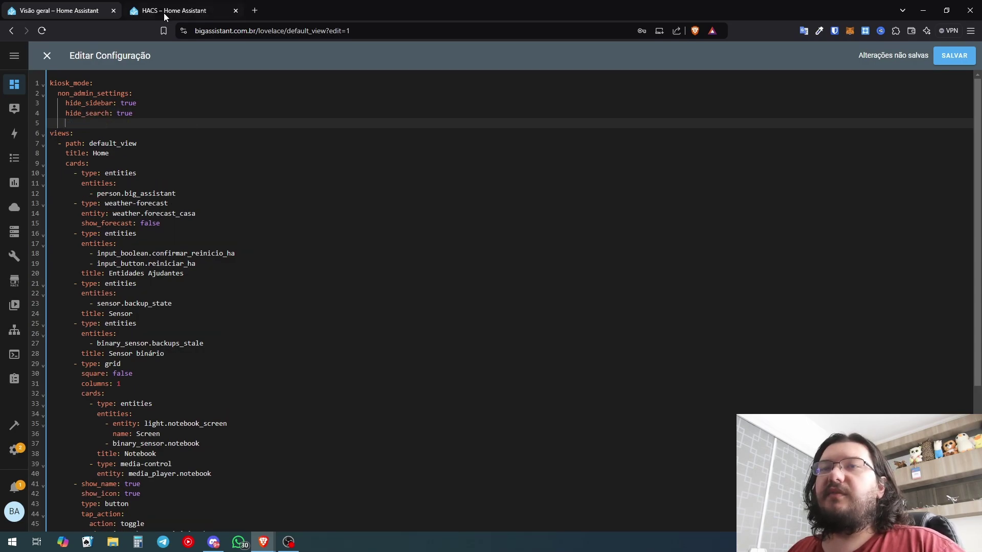
Search the Kiosk Mode documentation for 'ignore'
click(164, 12)
scroll(765, 246, up, 6)
scroll(765, 246, down, 8)
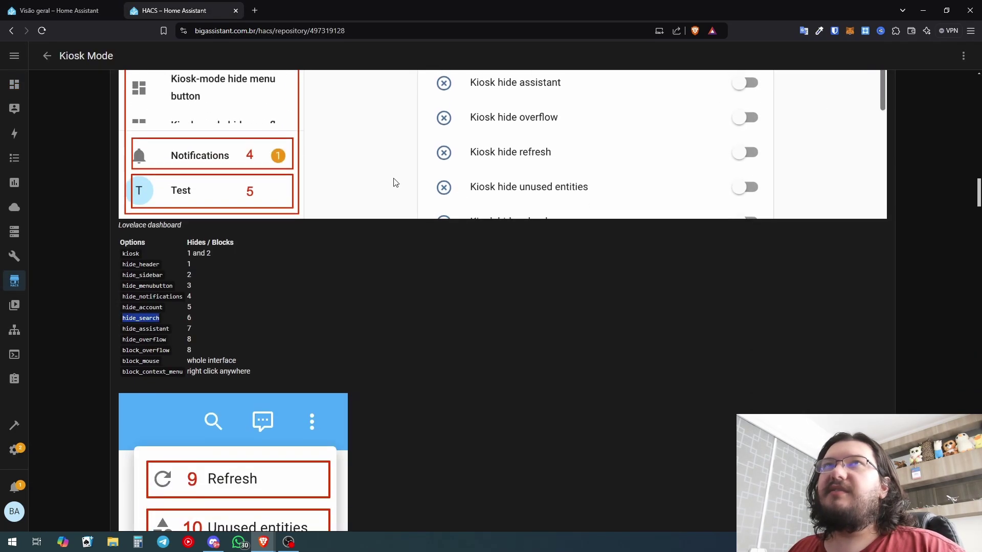
click(92, 9)
click(203, 6)
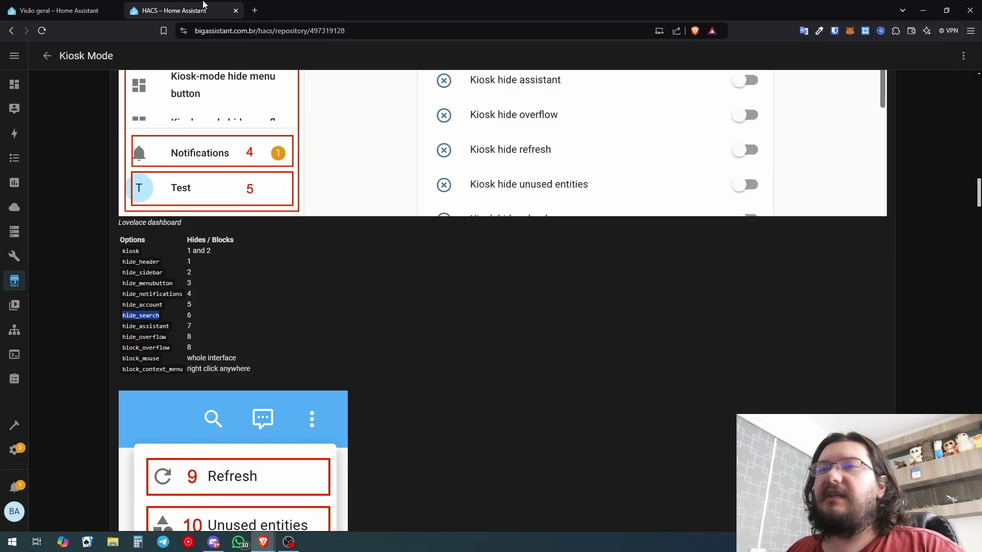
key(ctrl+f)
text(ignore)
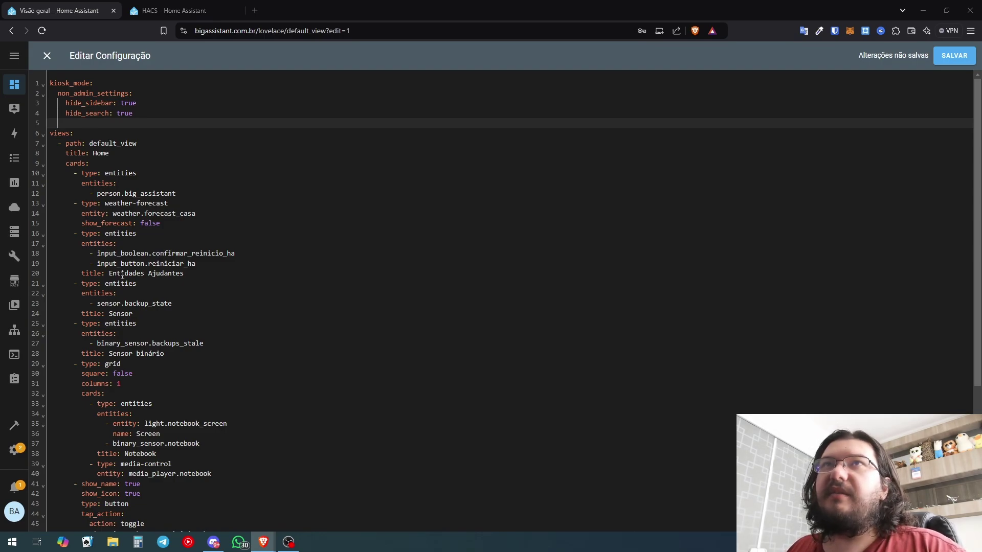
Paste ignore_entity_settings: true on line 5, then delete that line
click(97, 122)
key(ctrl+v)
key(shift+Left)
key(shift+Left)
key(shift+Left)
key(shift+Left)
key(shift+Left)
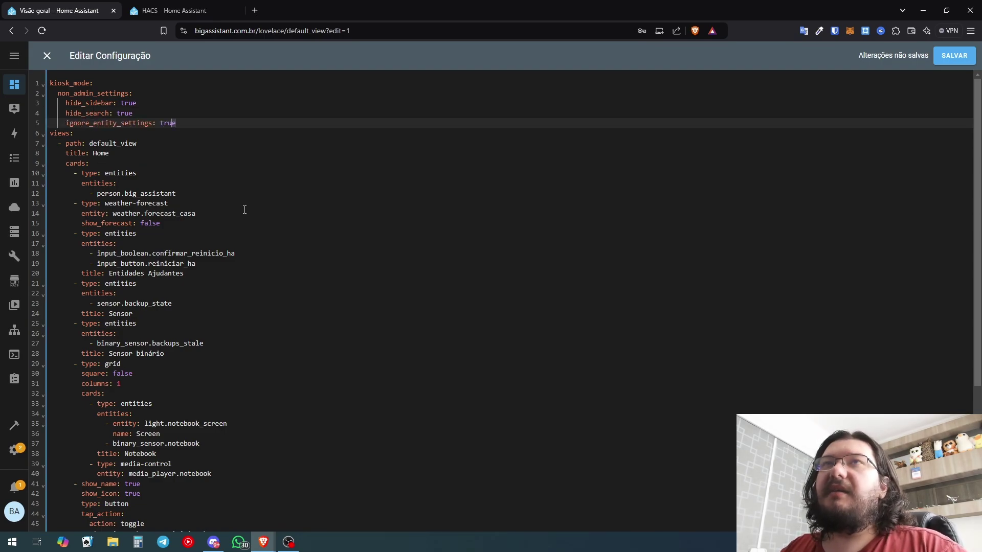
key(shift+Left)
key(shift+Left)
key(shift+Left)
key(shift+Left)
key(shift+Left)
key(shift+Left)
key(shift+Left)
key(shift+Left)
key(shift+Left)
key(shift+Left)
key(shift+Left)
key(shift+Left)
key(shift+Left)
key(shift+Left)
key(shift+Left)
key(shift+Left)
key(shift+Left)
key(shift+Left)
key(shift+Left)
key(shift+Left)
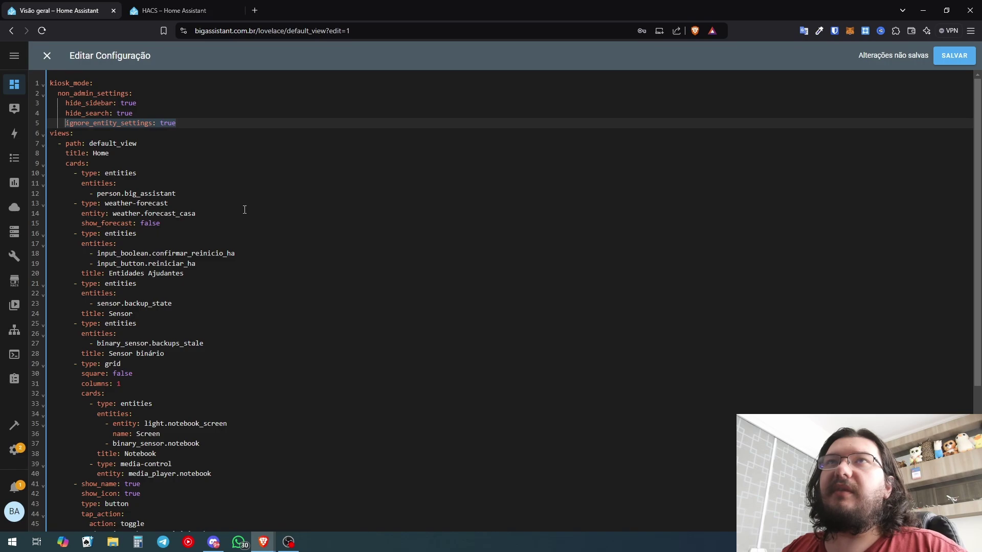
key(BackSpace)
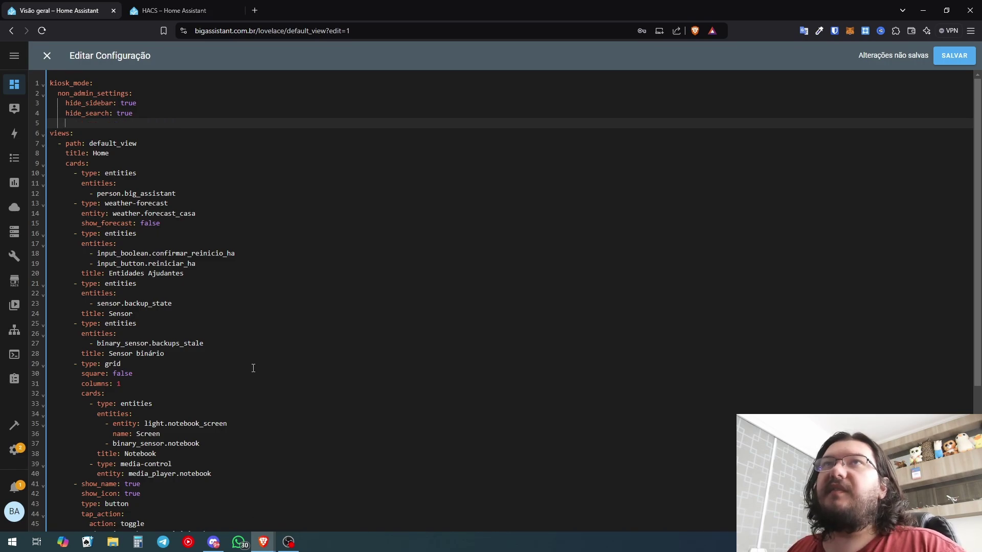
click(169, 11)
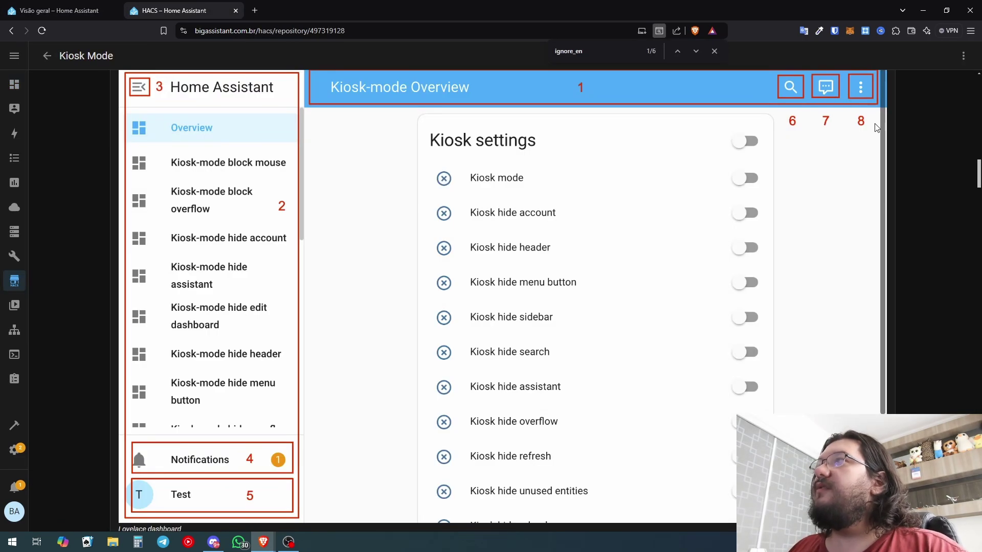
Copy hide_overflow from the readme and paste it on line 5 of the YAML
scroll(768, 143, up, 1)
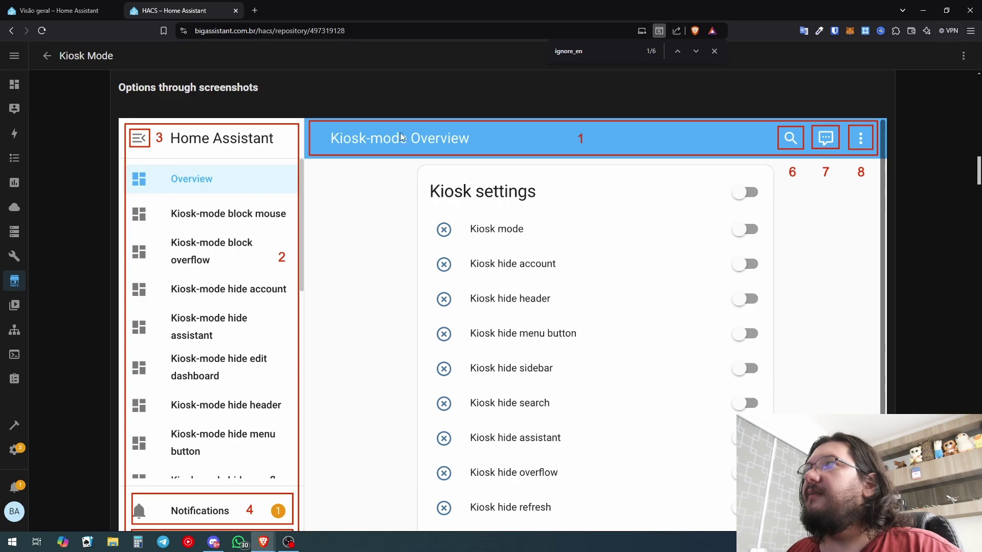
scroll(143, 353, down, 3)
scroll(144, 349, down, 3)
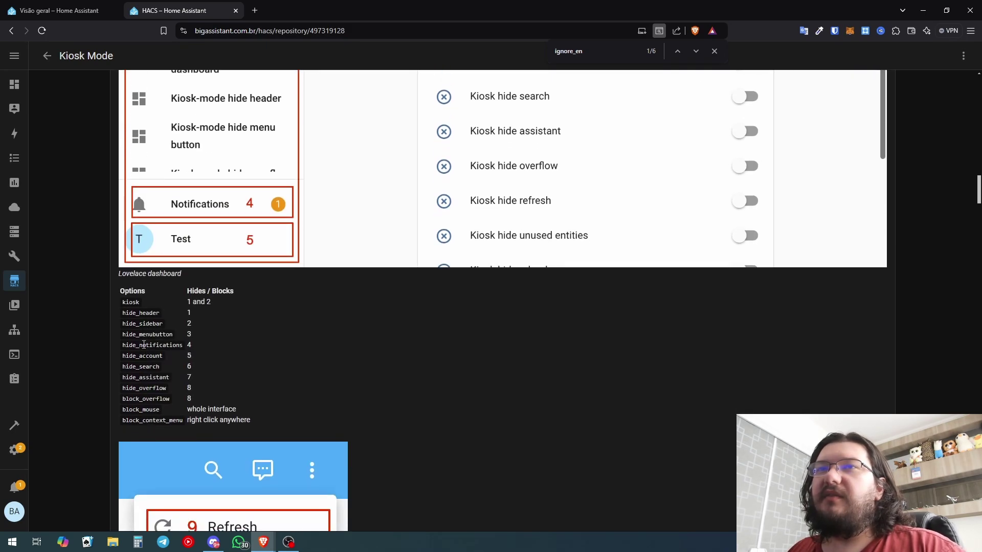
double_click(165, 390)
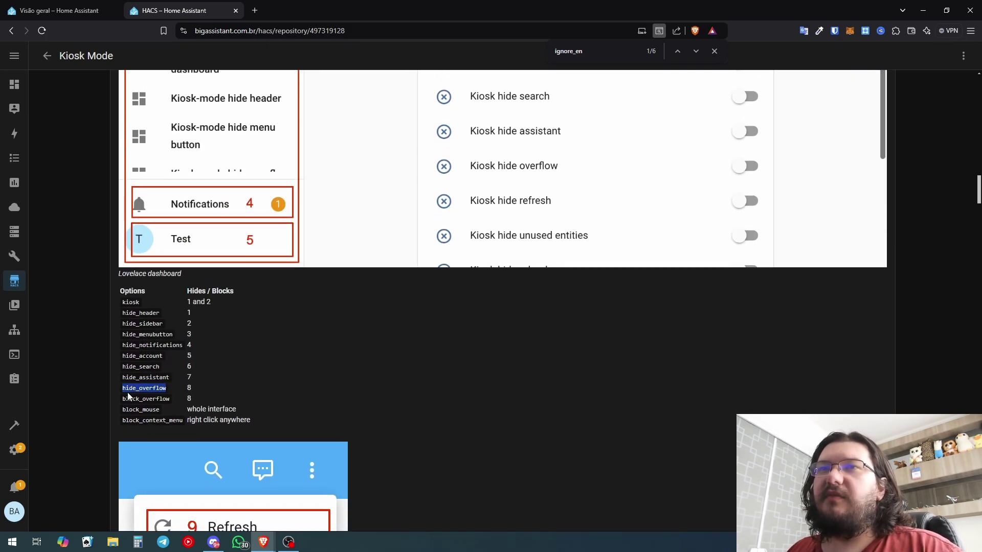
click(38, 4)
key(ctrl+v)
Complete hide_overflow: true, save the YAML and close the raw editor
text(: true)
click(955, 55)
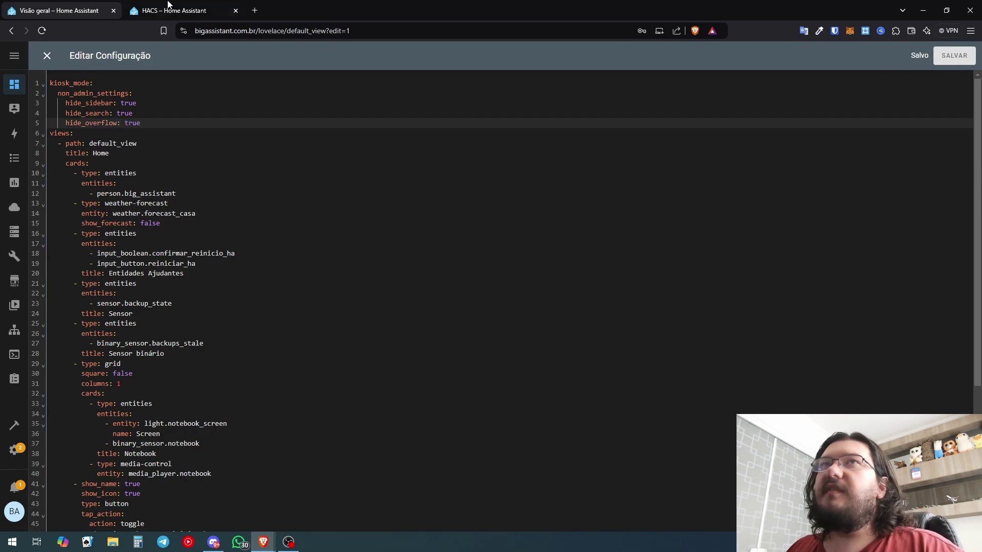
click(46, 56)
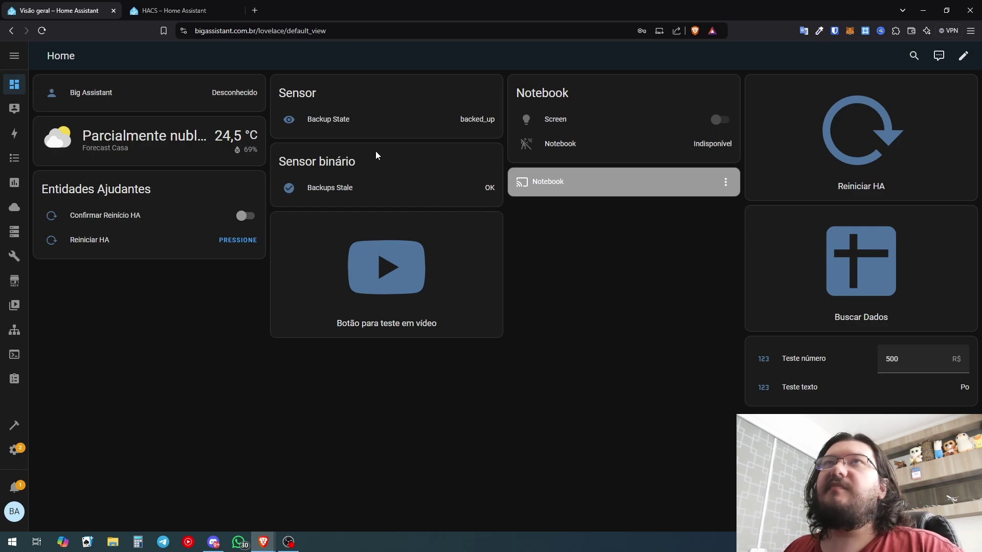
Load bigassistant.com.br in a private window and log in as the test user
click(259, 11)
key(ctrl+shift+n)
text(big)
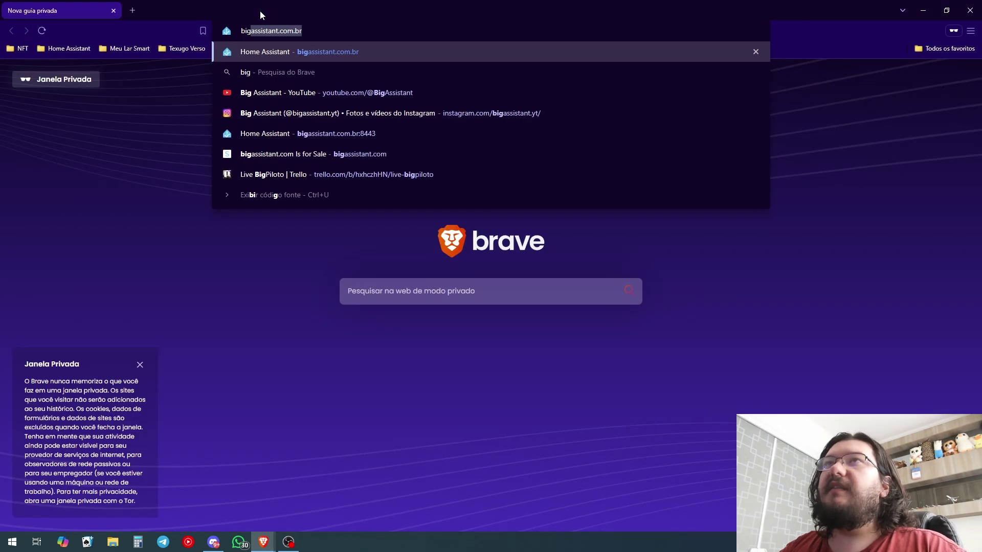
key(Return)
click(468, 262)
text(Teste)
key(Tab)
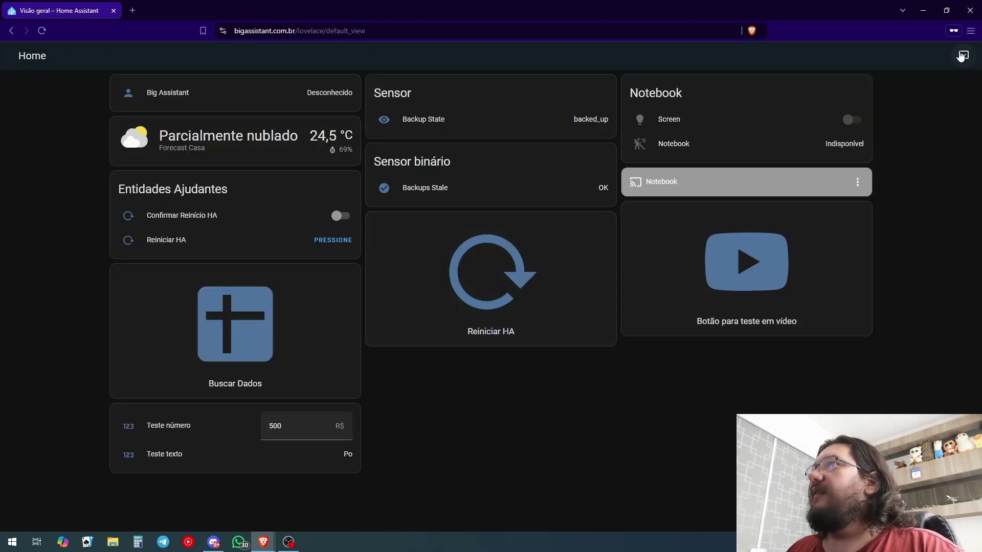
key(alt+Tab)
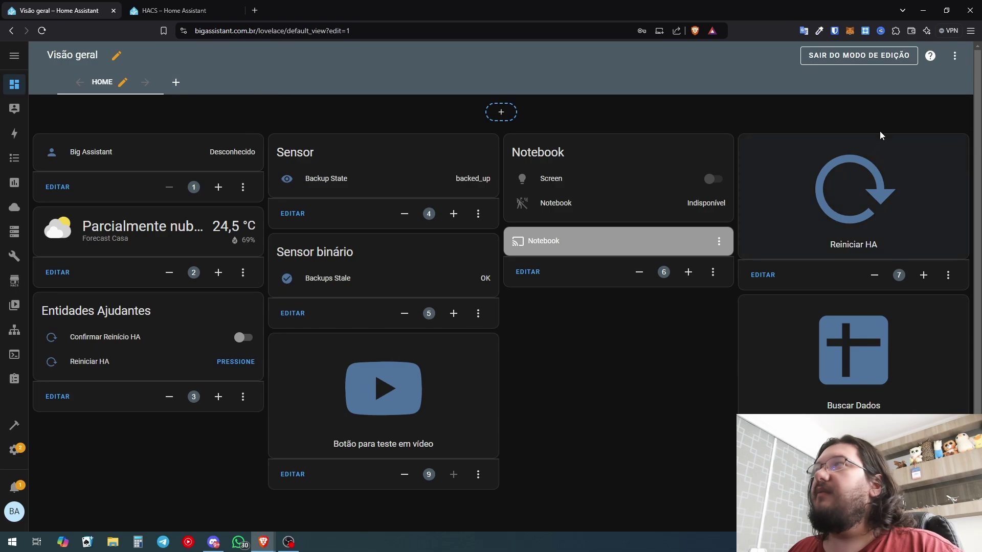
Insert hide_assistant: true below hide_search in the raw configuration
click(955, 56)
click(921, 104)
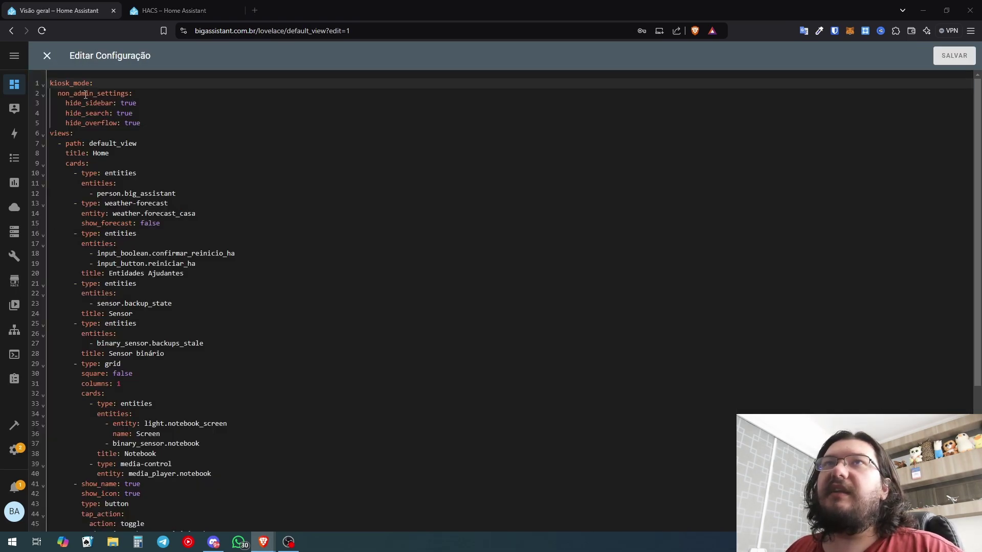
click(143, 110)
key(Return)
text(hide_assistant: true)
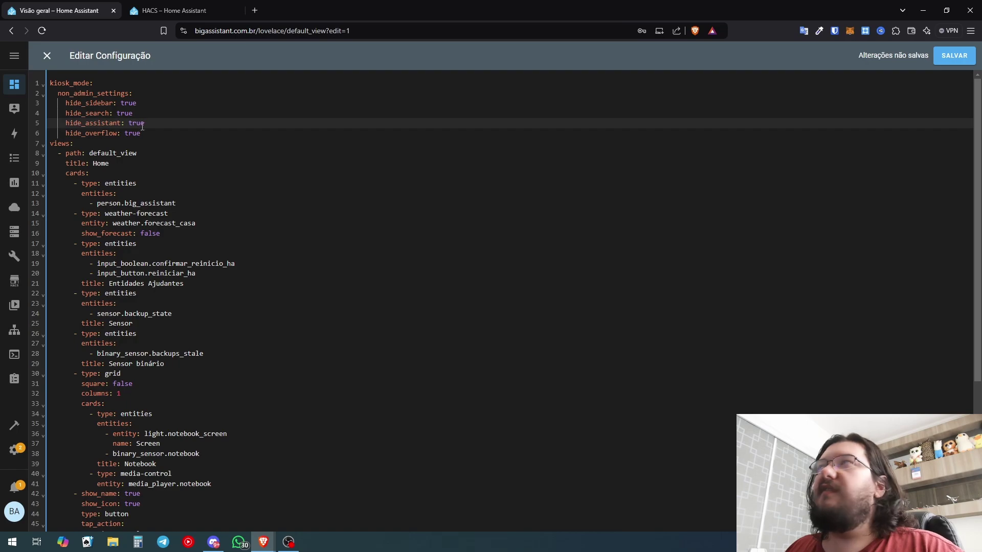
Reload the private window, log in as the test user, and open Backup State
key(alt+Tab)
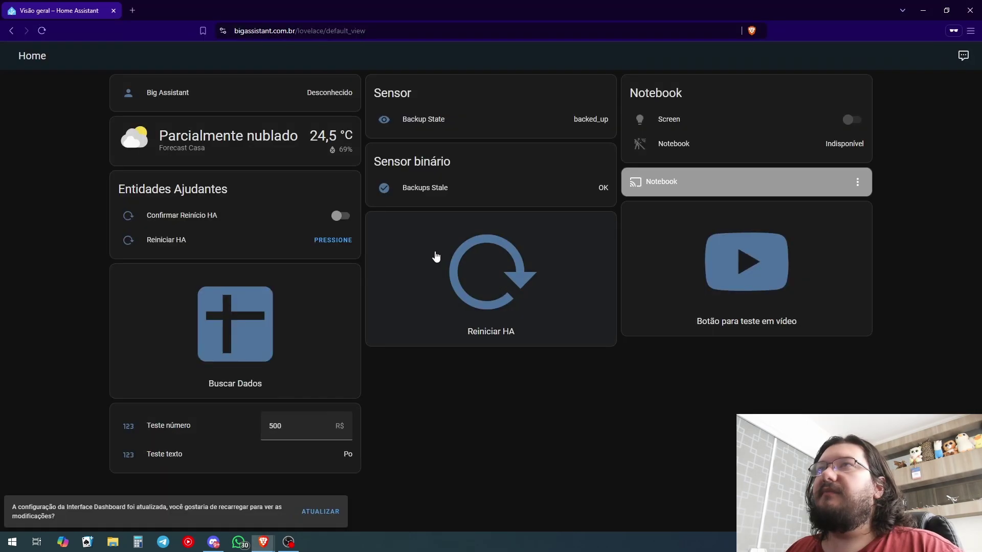
click(322, 512)
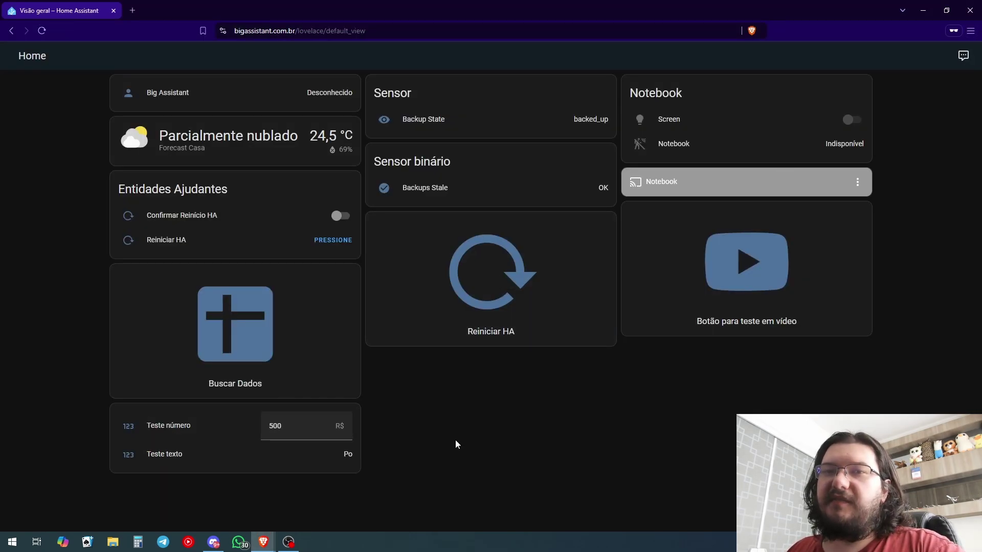
click(457, 265)
text(Teste)
key(Tab)
text(123)
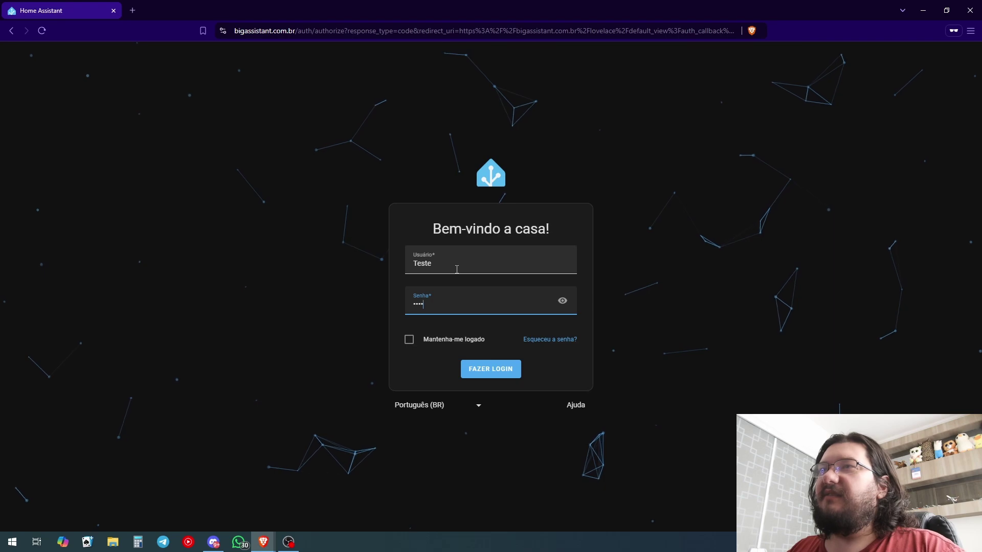
key(Return)
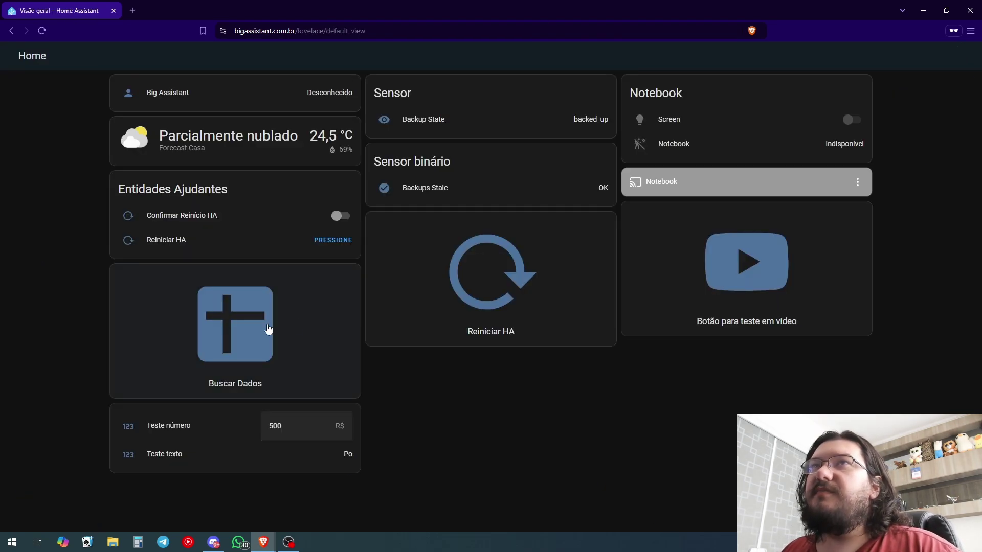
click(407, 124)
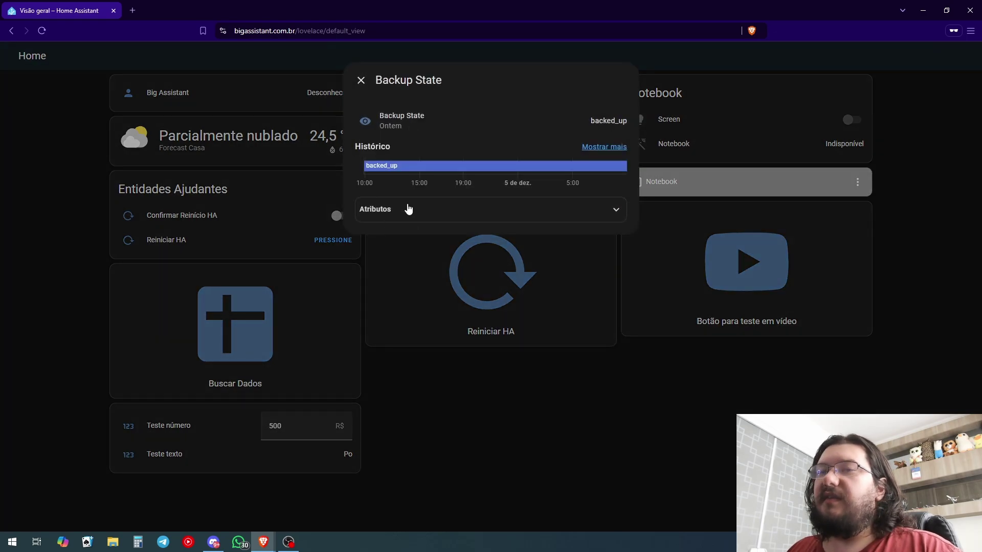
key(alt+Tab)
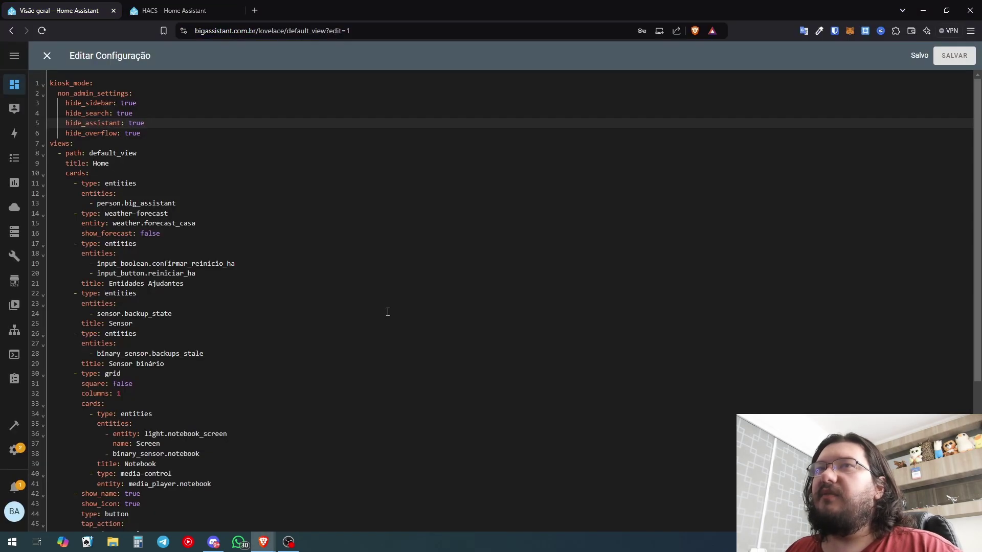
Add hide_dialog_attributes: true from the docs to the kiosk settings and save
key(ctrl+Tab)
scroll(149, 365, down, 12)
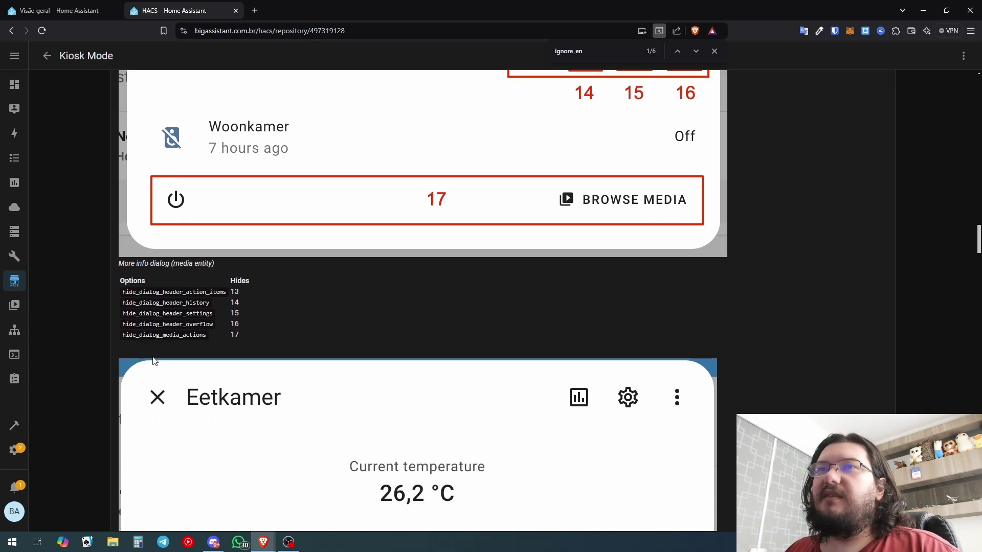
scroll(149, 365, down, 10)
drag(208, 439, 124, 436)
key(ctrl+c)
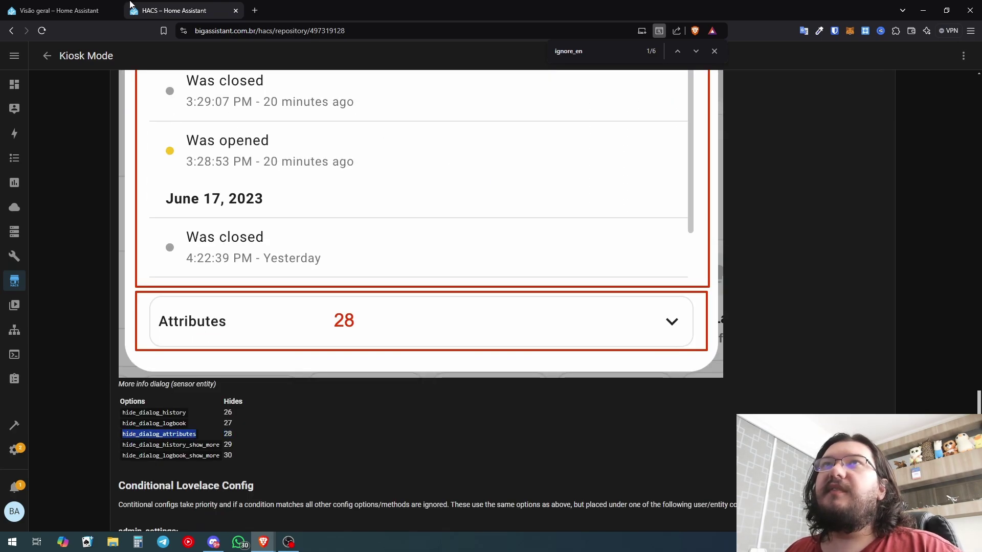
key(ctrl+Tab)
key(Return)
key(ctrl+v)
text(: true)
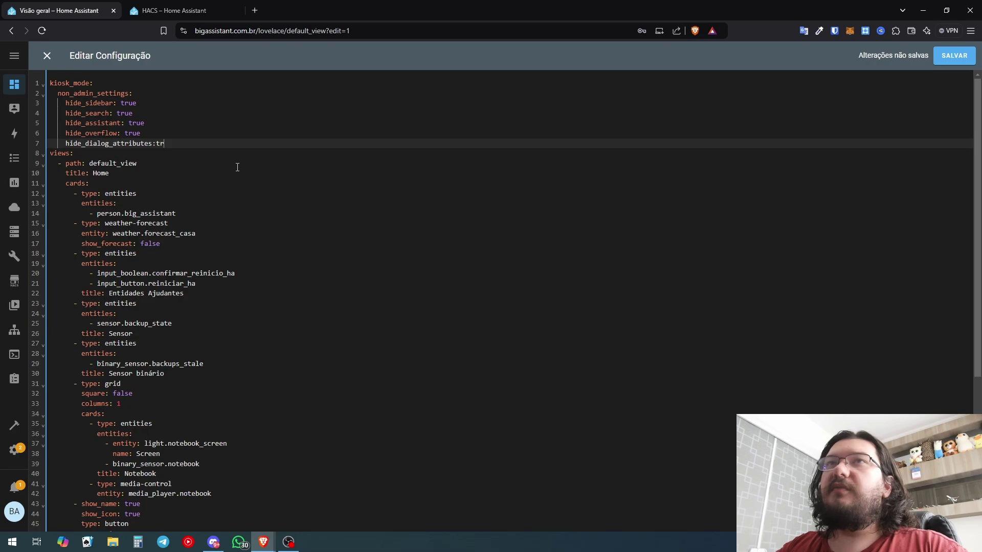
click(955, 55)
Recheck the Backup State dialog in the private window, then close the raw editor
key(alt+Tab)
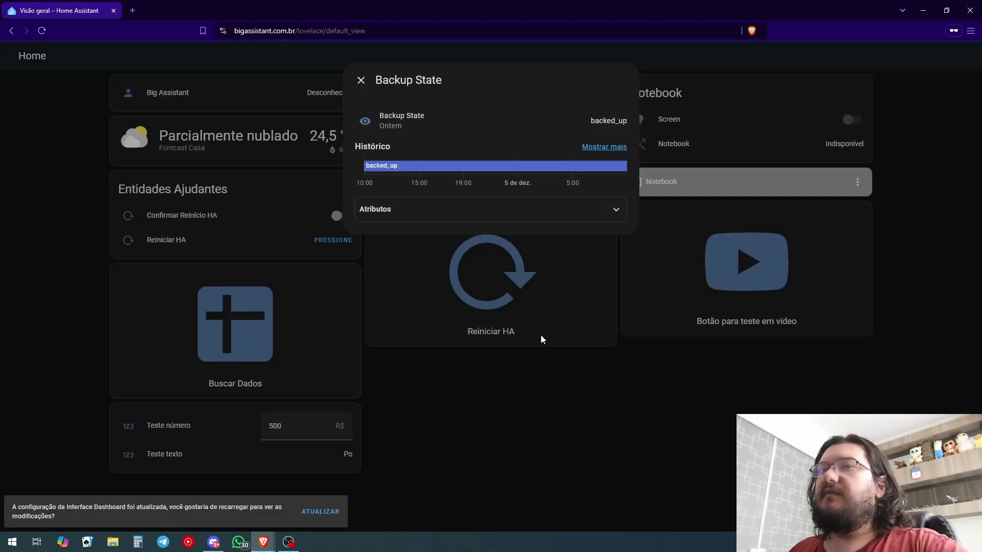
click(541, 340)
click(417, 121)
key(F5)
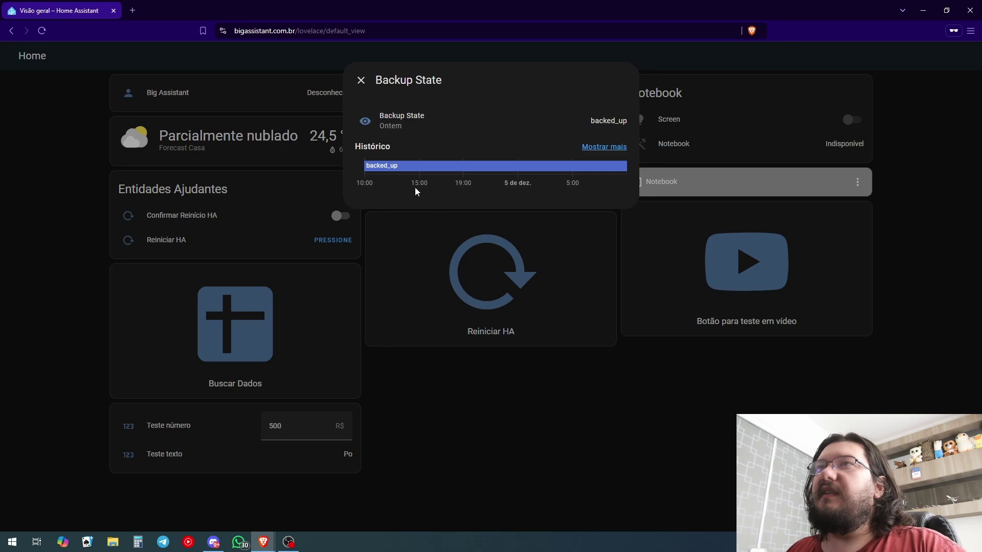
key(alt+Tab)
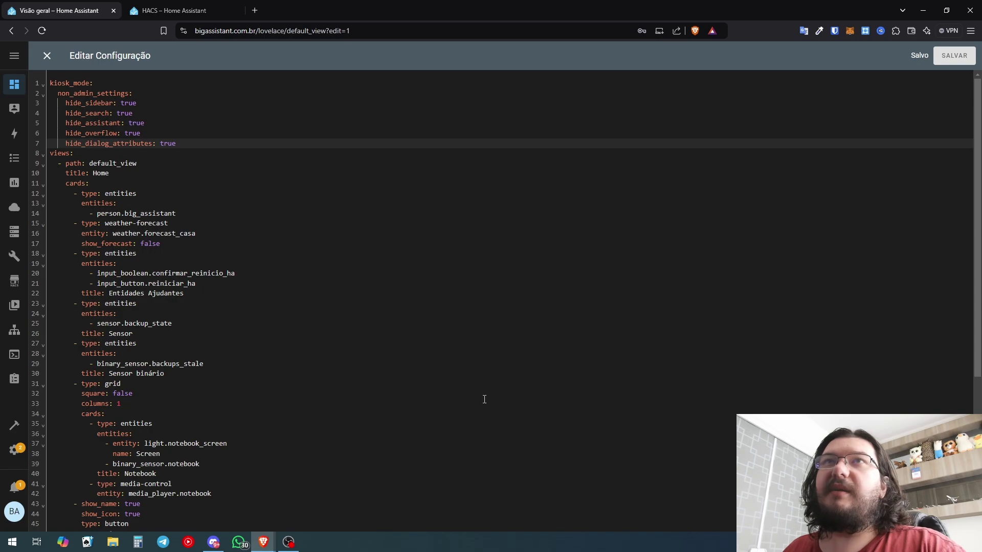
click(47, 55)
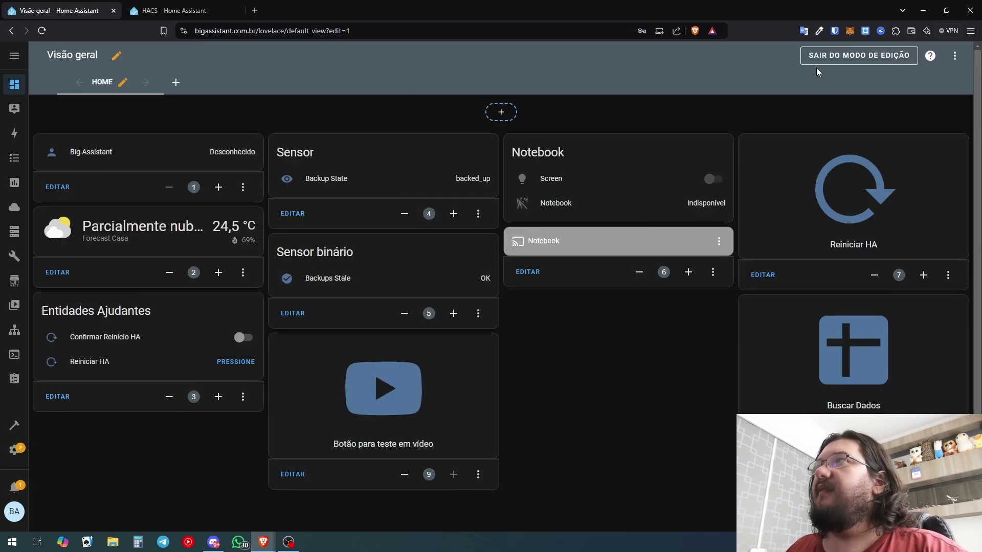
Exit dashboard edit mode and go to the Dashboards list in Settings
click(852, 57)
click(14, 56)
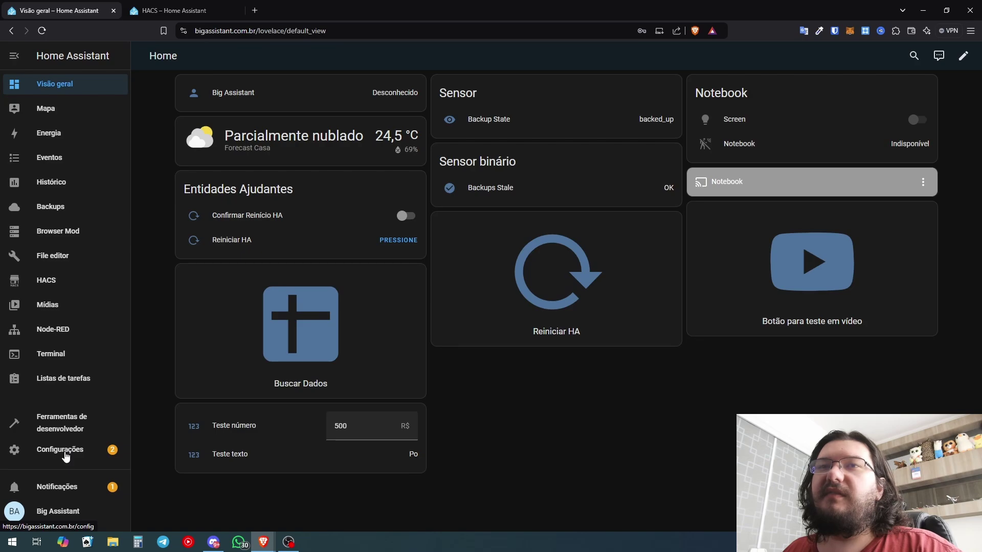
click(66, 453)
click(445, 396)
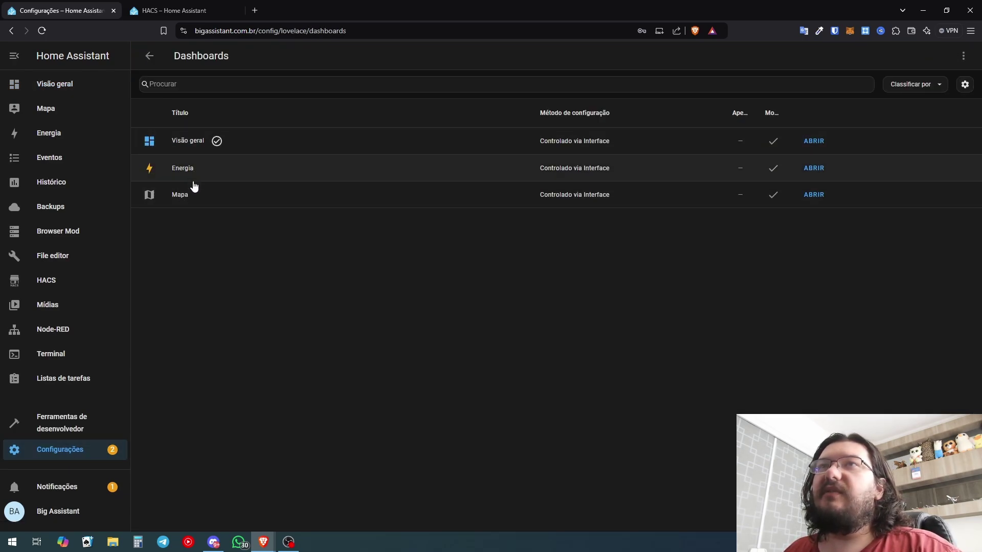
Open the Mapa dashboard, after briefly opening Energia, and start editing it
click(814, 169)
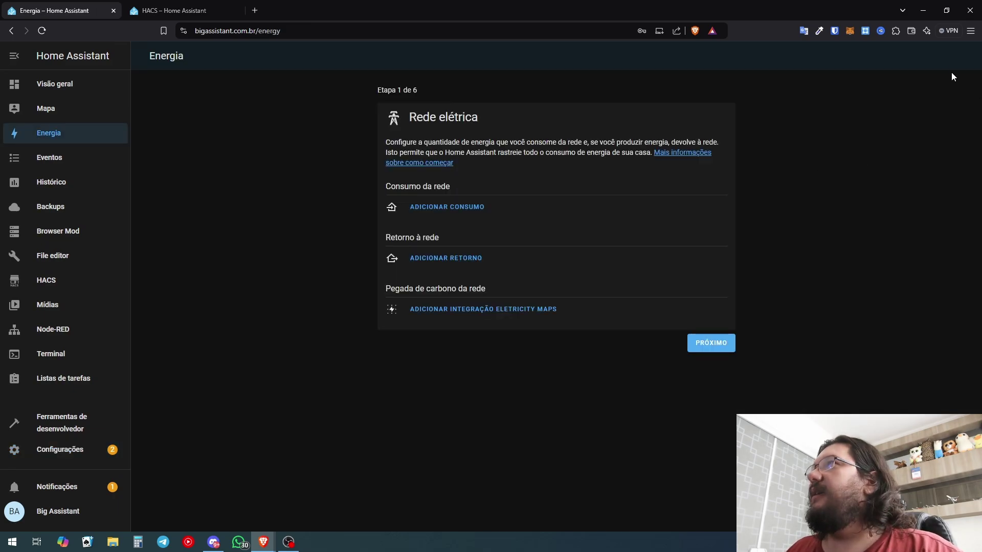
click(63, 471)
click(483, 404)
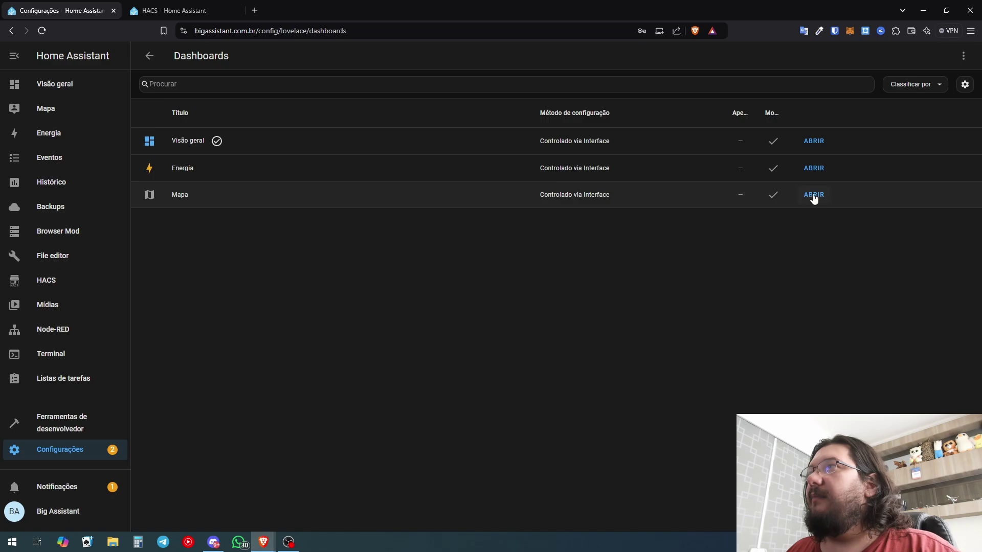
click(814, 195)
click(963, 55)
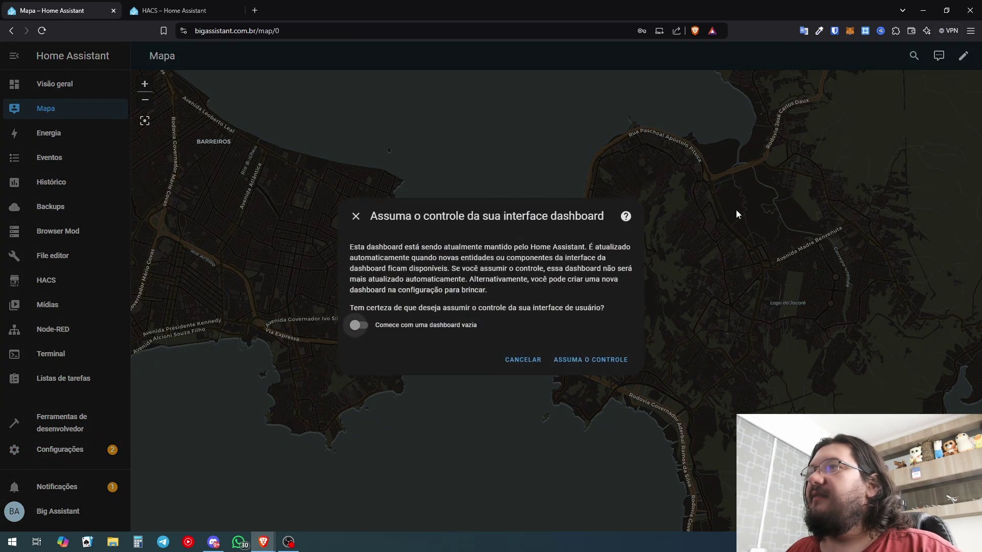
Take control of the Mapa dashboard and insert a blank first line in its raw YAML
click(584, 371)
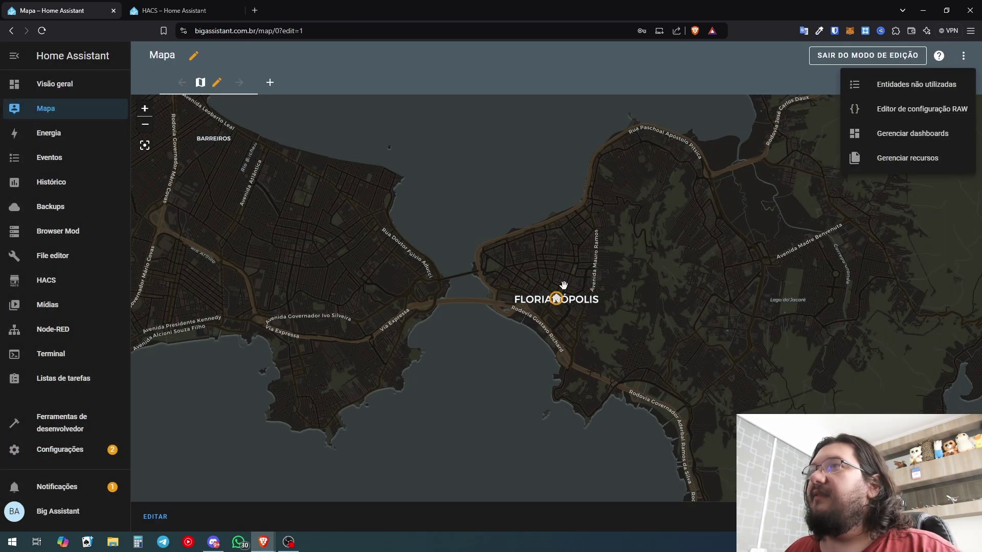
click(913, 113)
click(154, 80)
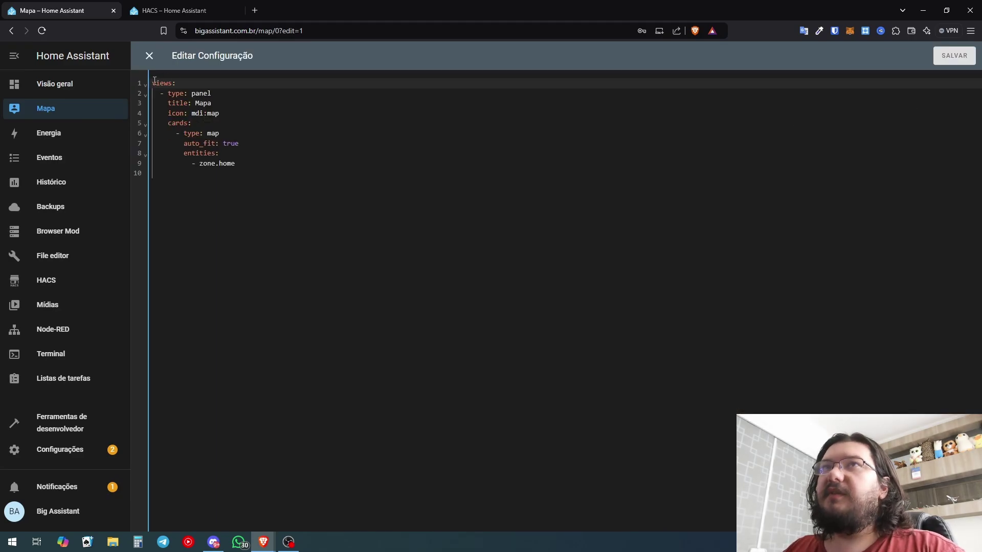
key(Return)
key(Up)
Add 'kiosk_mode:' with an indented 'non_admin_settings:' above the views
text(kiosk_mode:)
key(Return)
text(non_adm)
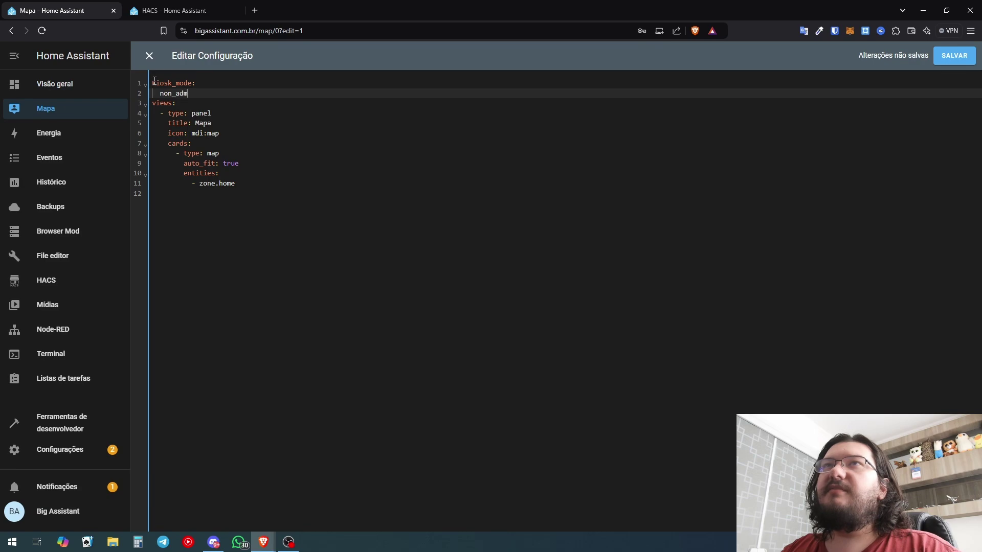
text(in_settings:)
key(Return)
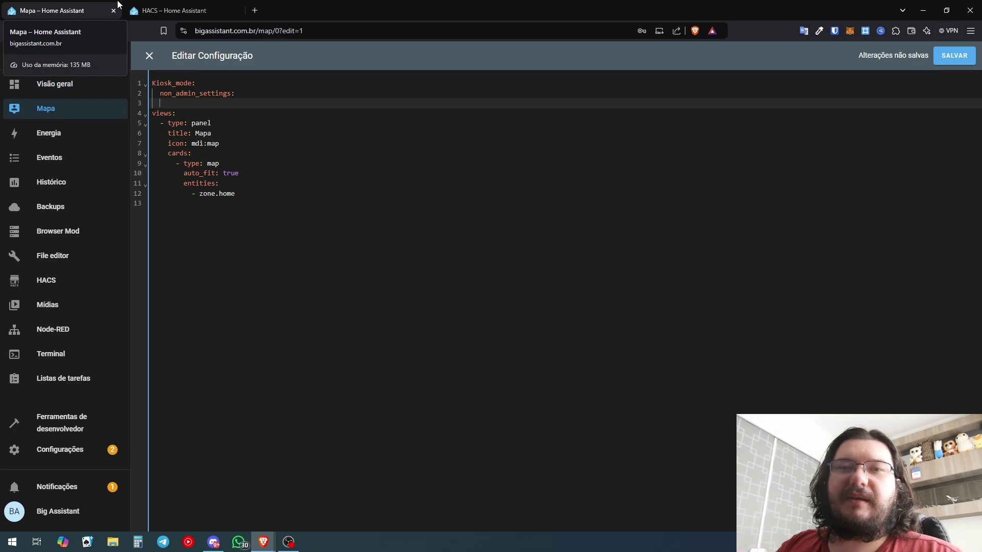
key(Tab)
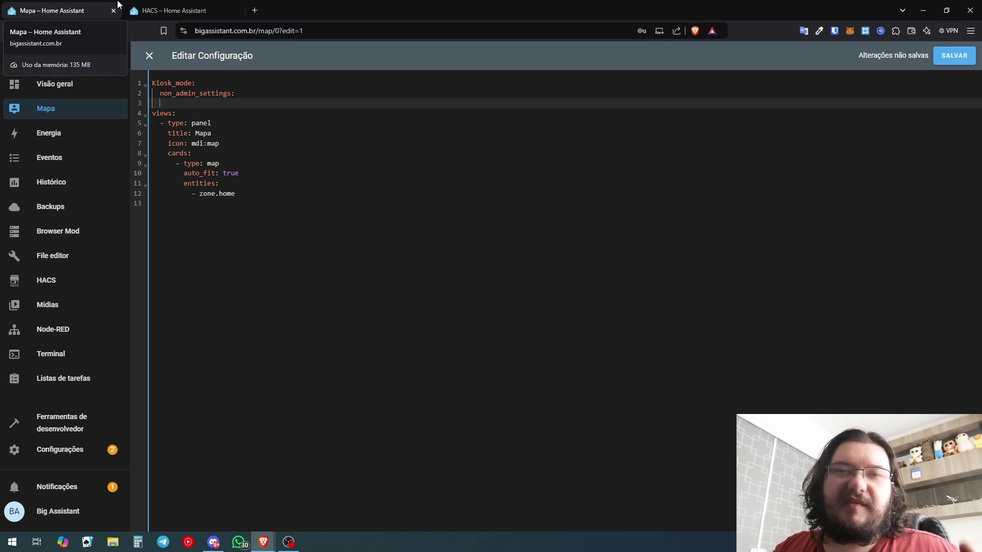